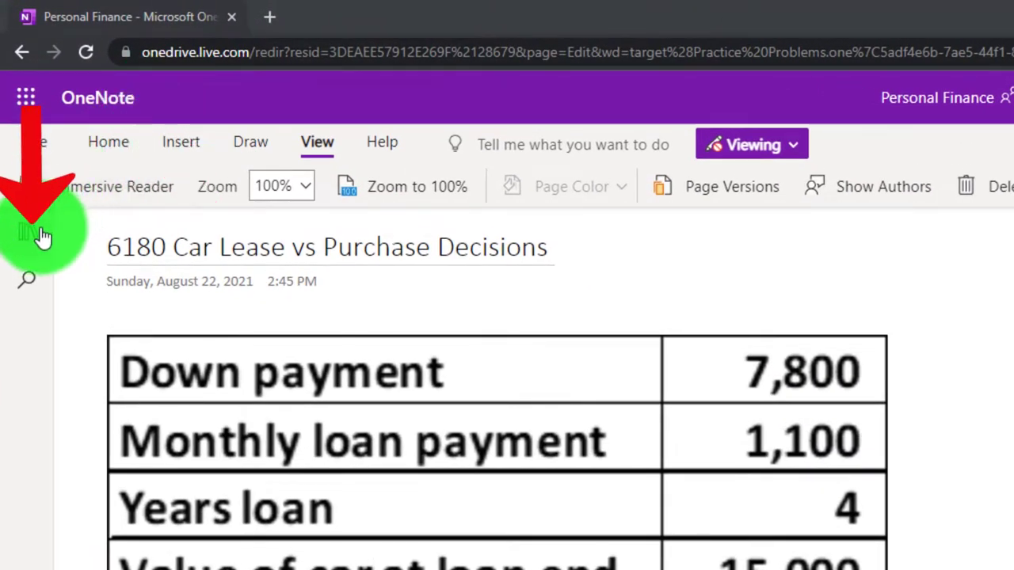
Look over the car lease versus purchase problem, from the loan data down to the Cash Flow to Lease table.
{"action": "left_click", "coordinate": [43, 238]}
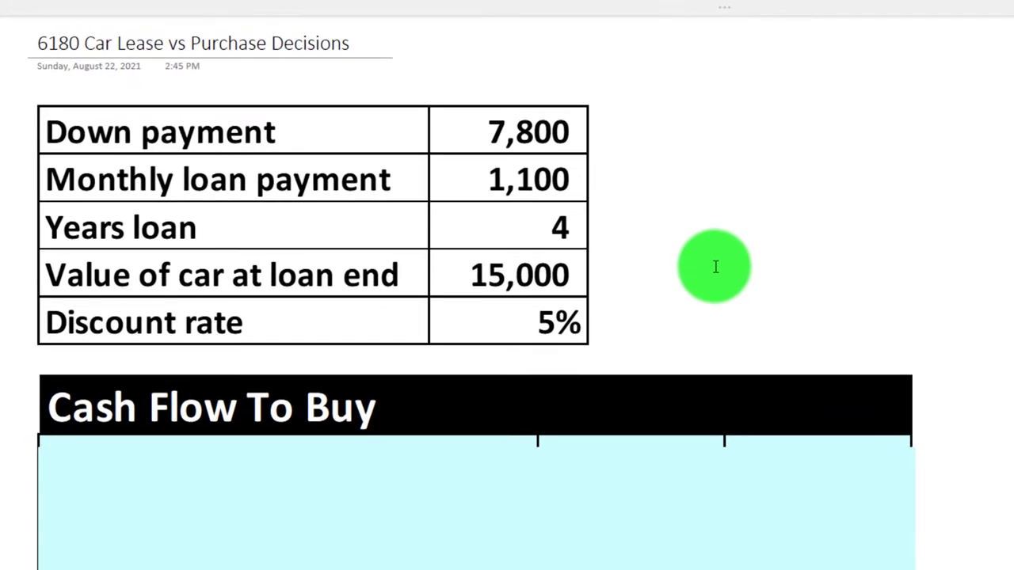
{"action": "scroll", "coordinate": [712, 265], "scroll_direction": "down", "scroll_amount": 10}
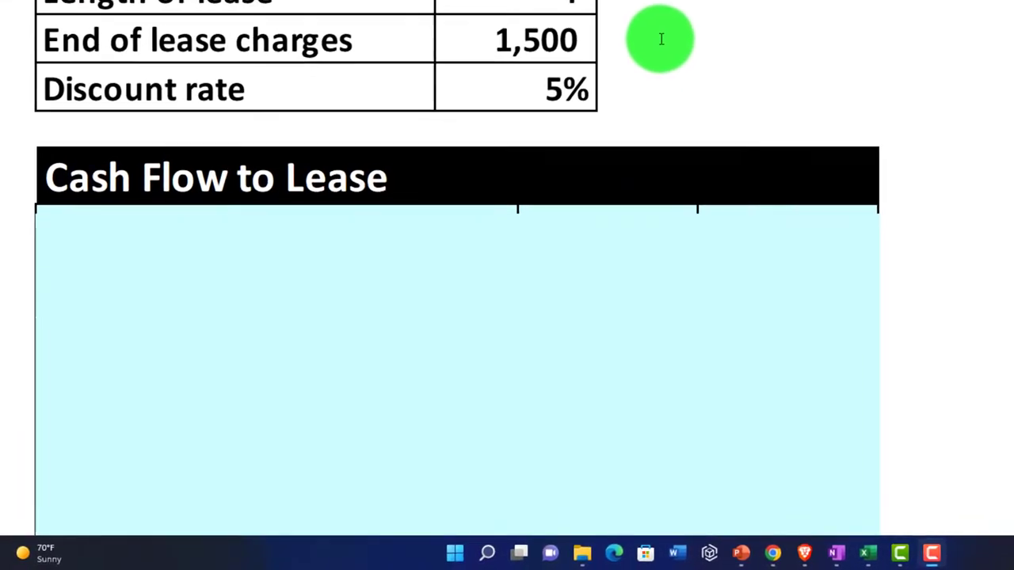
{"action": "scroll", "coordinate": [703, 6], "scroll_direction": "down", "scroll_amount": 10}
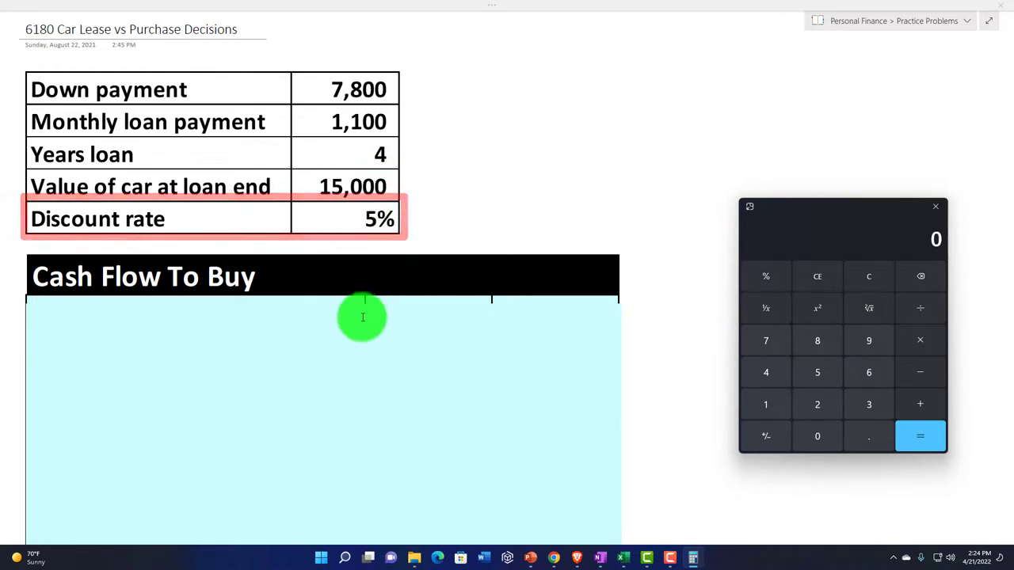
Uncover the Cash Flow To Buy rows down to Months and calculate 4 × 12 on the calculator.
{"action": "left_click", "coordinate": [325, 303]}
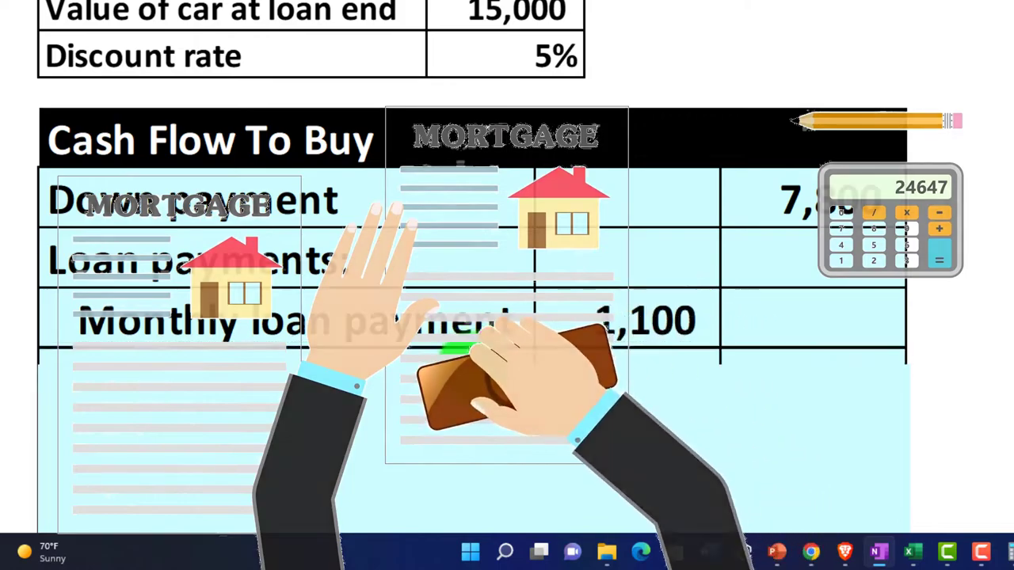
{"action": "left_click_drag", "start_coordinate": [468, 347], "coordinate": [476, 405]}
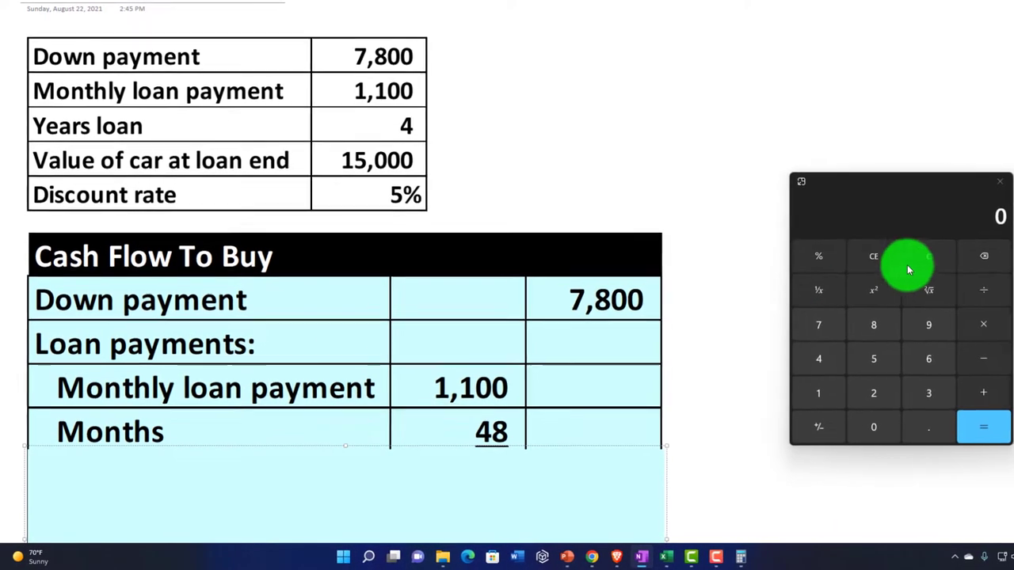
{"action": "left_click", "coordinate": [908, 270]}
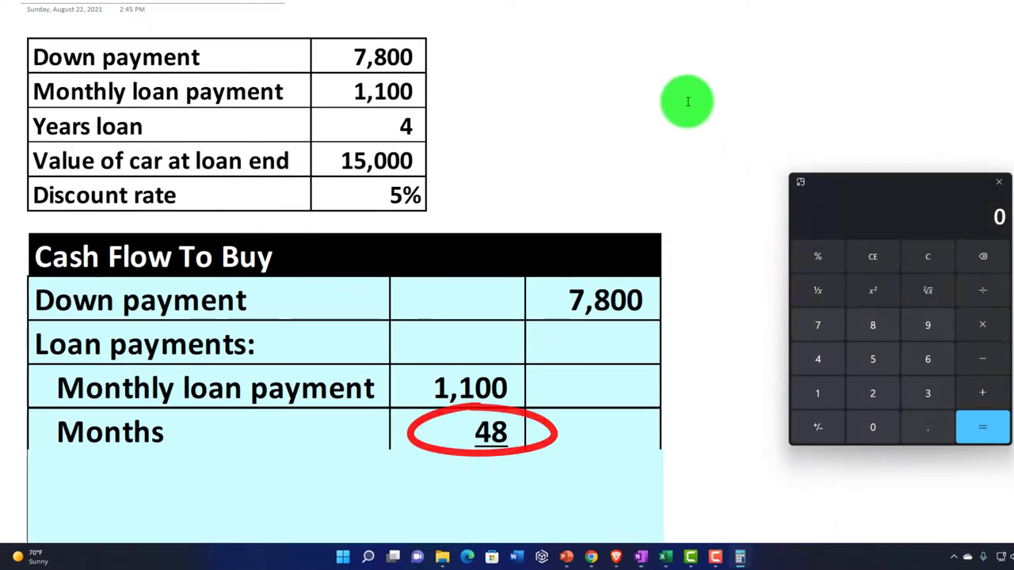
{"action": "type", "text": "*12"}
{"action": "key", "text": "Return"}
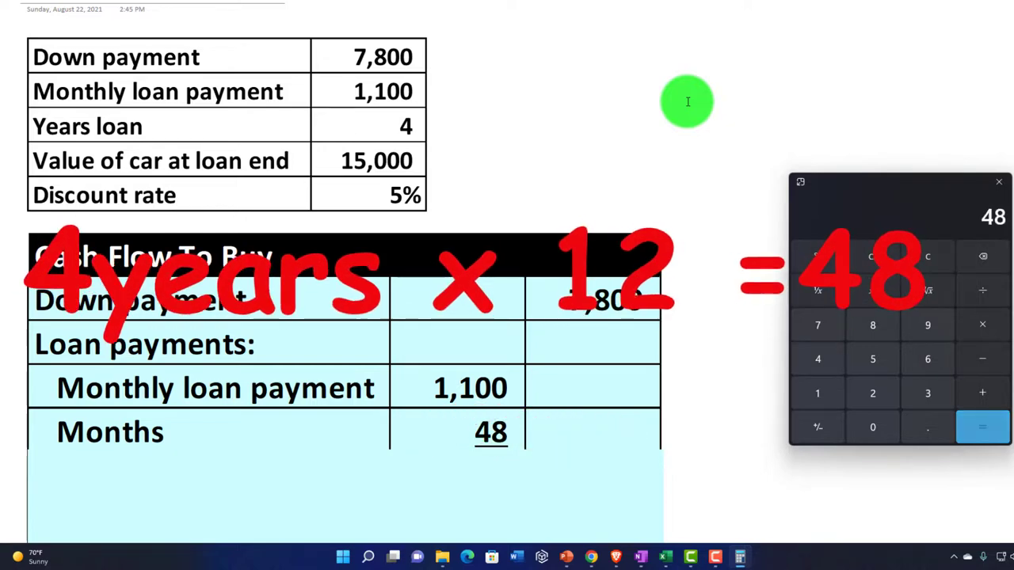
Uncover the total loan payments and cash outflow rows, checking the outflow on the calculator by adding the 7,800 down payment.
{"action": "left_click", "coordinate": [347, 456]}
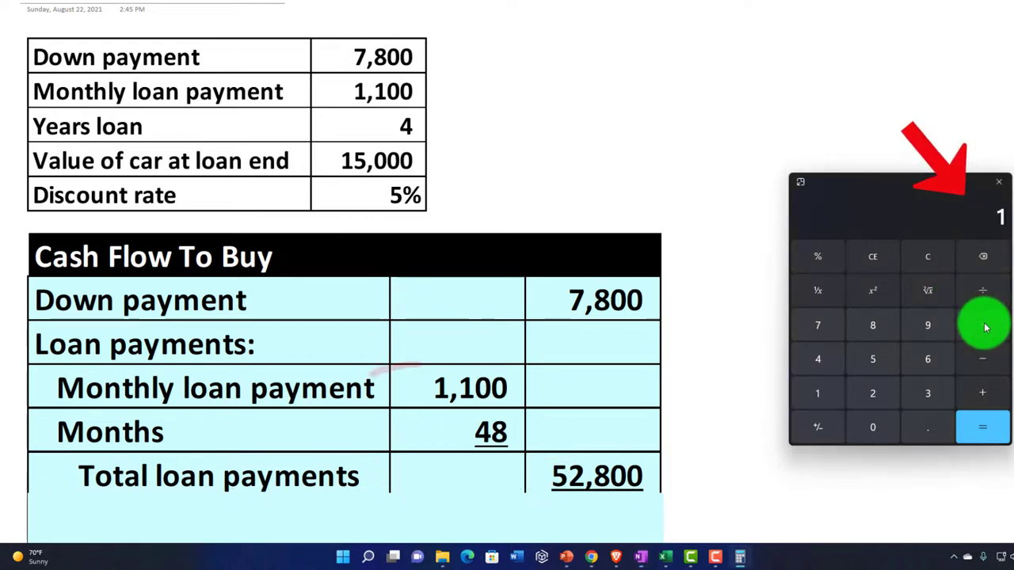
{"action": "scroll", "coordinate": [565, 385], "scroll_direction": "down", "scroll_amount": 2}
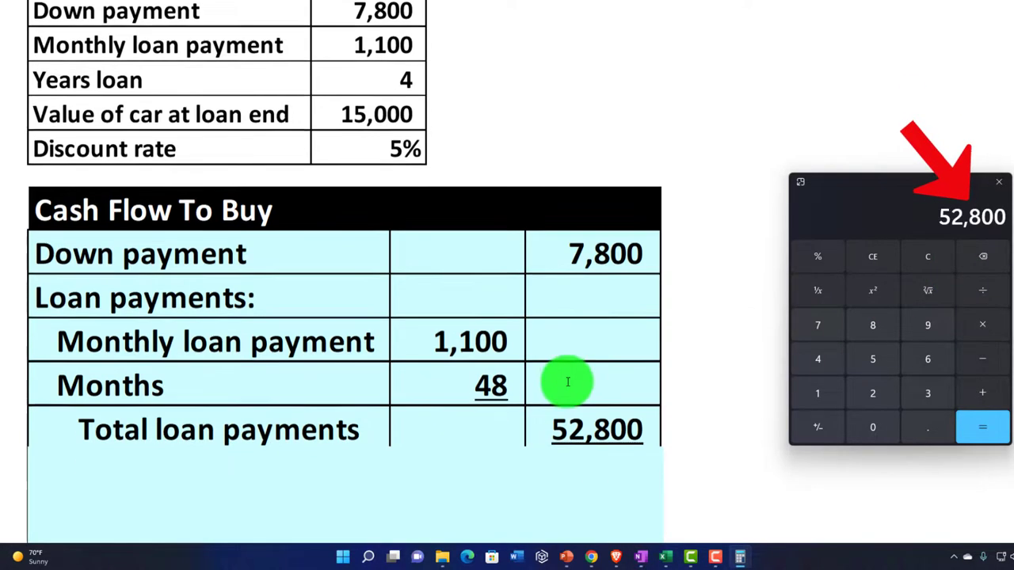
{"action": "left_click", "coordinate": [391, 430]}
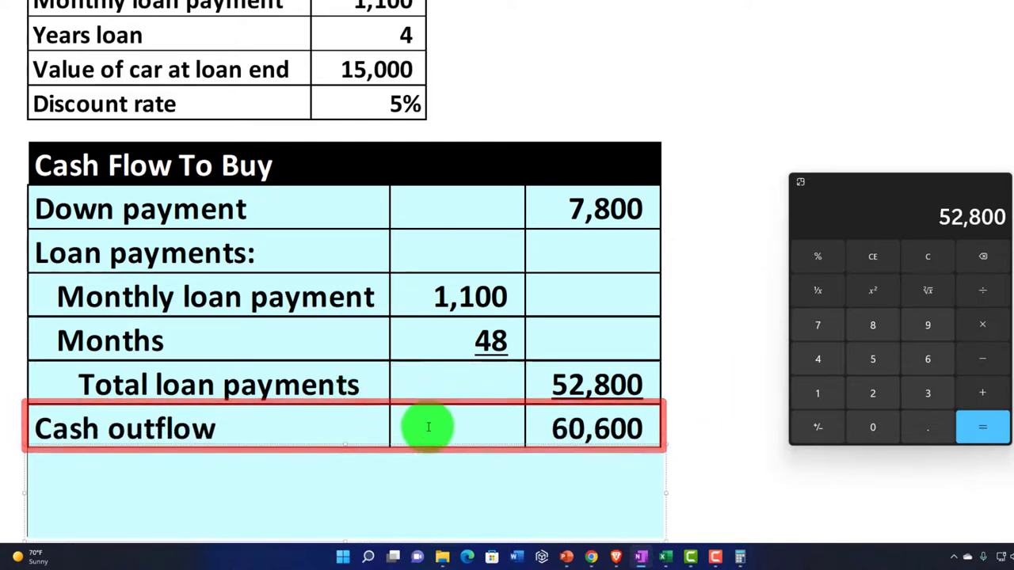
{"action": "left_click", "coordinate": [990, 392]}
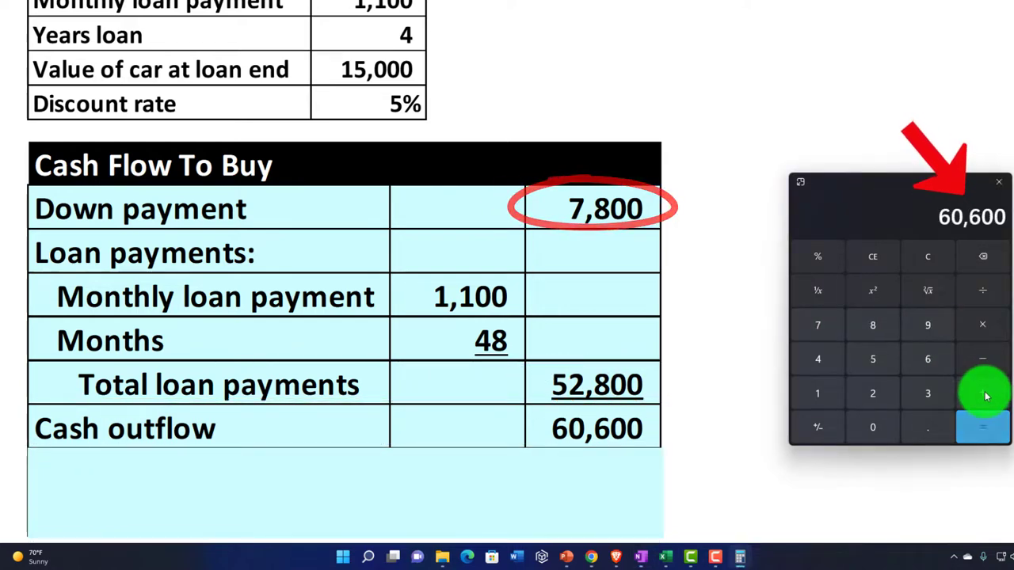
{"action": "left_click", "coordinate": [386, 474]}
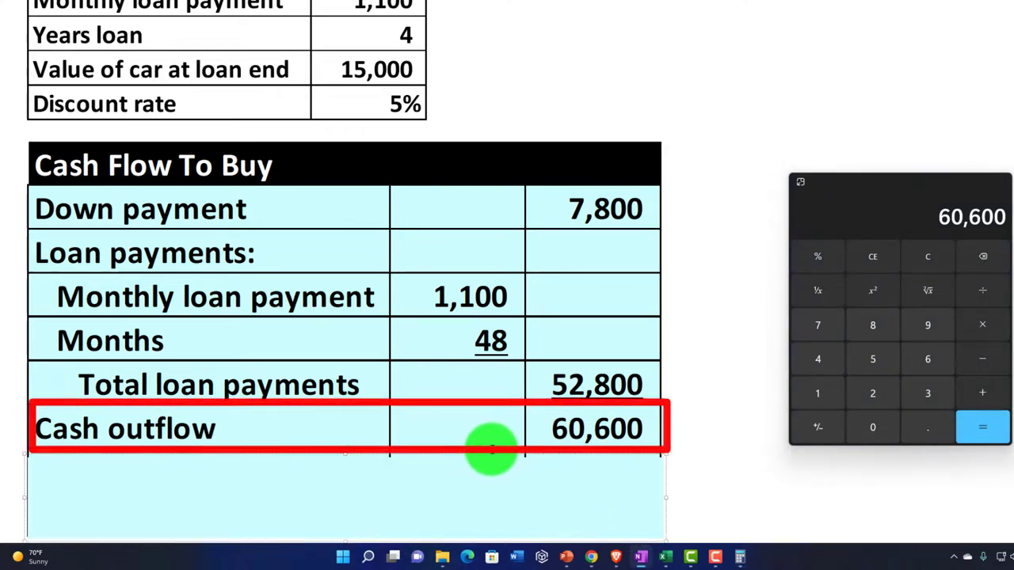
Compare the loan terms with the lease terms, including down payment, monthly payment and length.
{"action": "scroll", "coordinate": [483, 446], "scroll_direction": "up", "scroll_amount": 3}
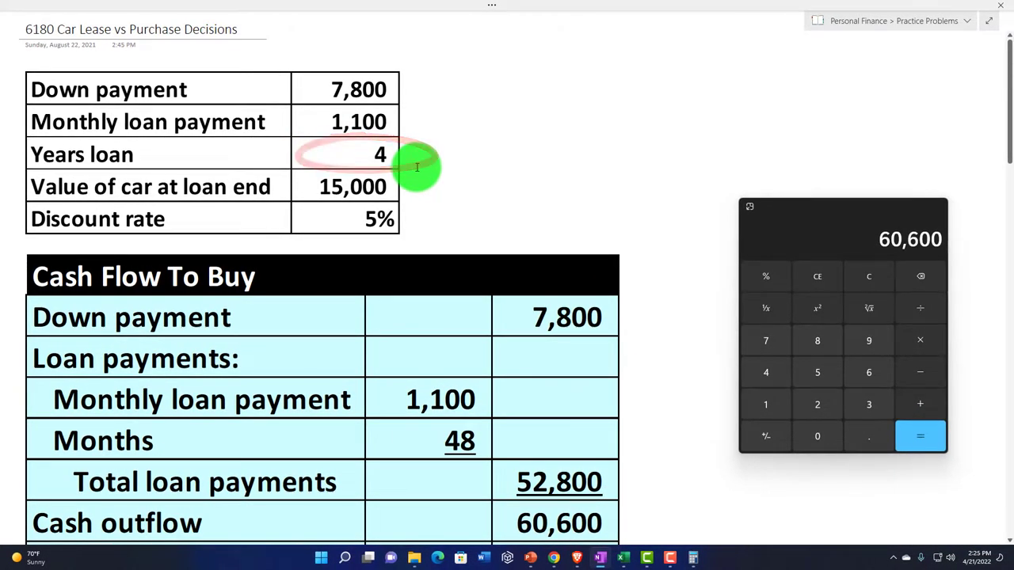
{"action": "scroll", "coordinate": [416, 167], "scroll_direction": "down", "scroll_amount": 5}
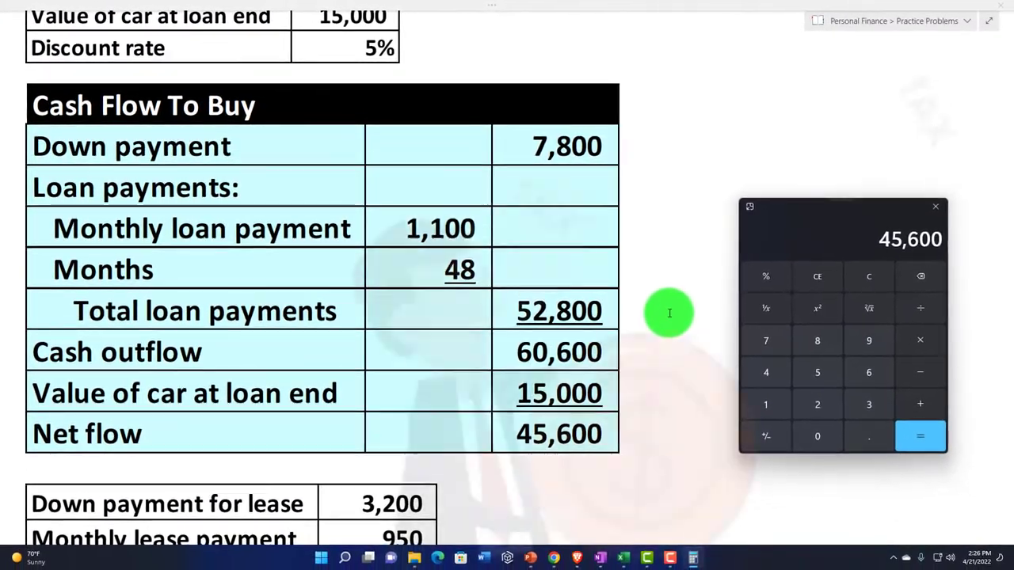
{"action": "scroll", "coordinate": [669, 313], "scroll_direction": "down", "scroll_amount": 3}
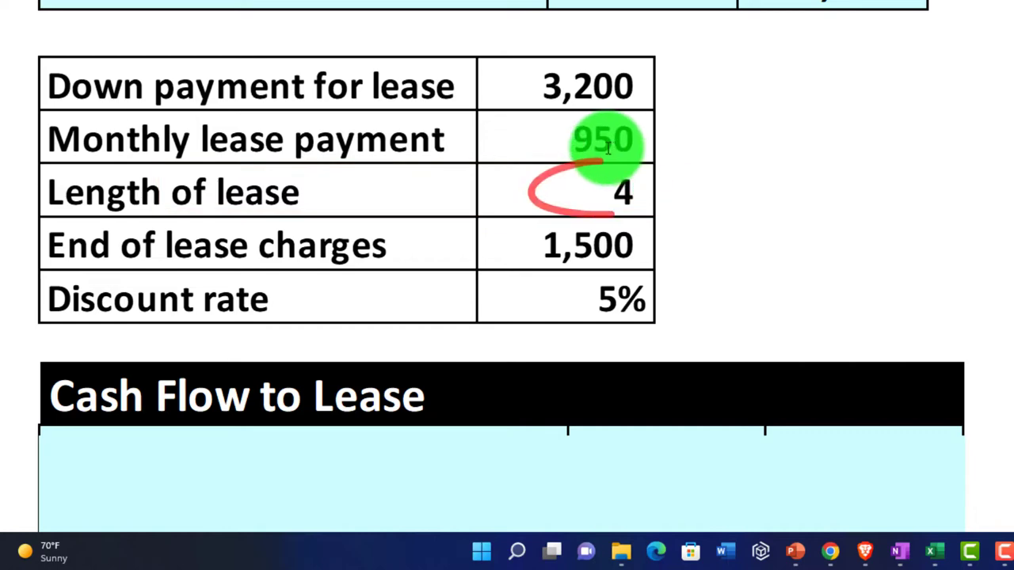
{"action": "scroll", "coordinate": [671, 229], "scroll_direction": "up", "scroll_amount": 6}
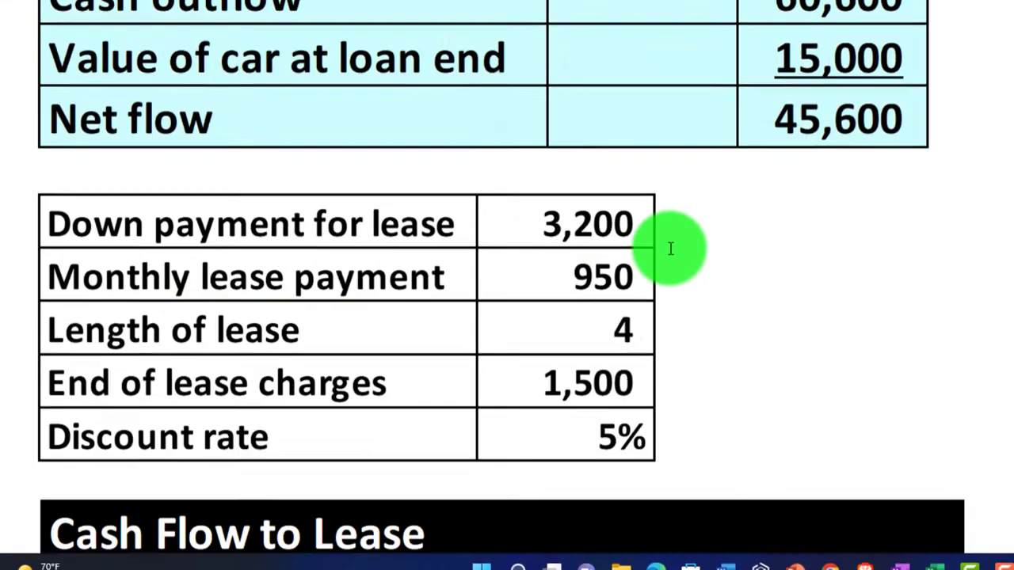
{"action": "scroll", "coordinate": [671, 244], "scroll_direction": "up", "scroll_amount": 3}
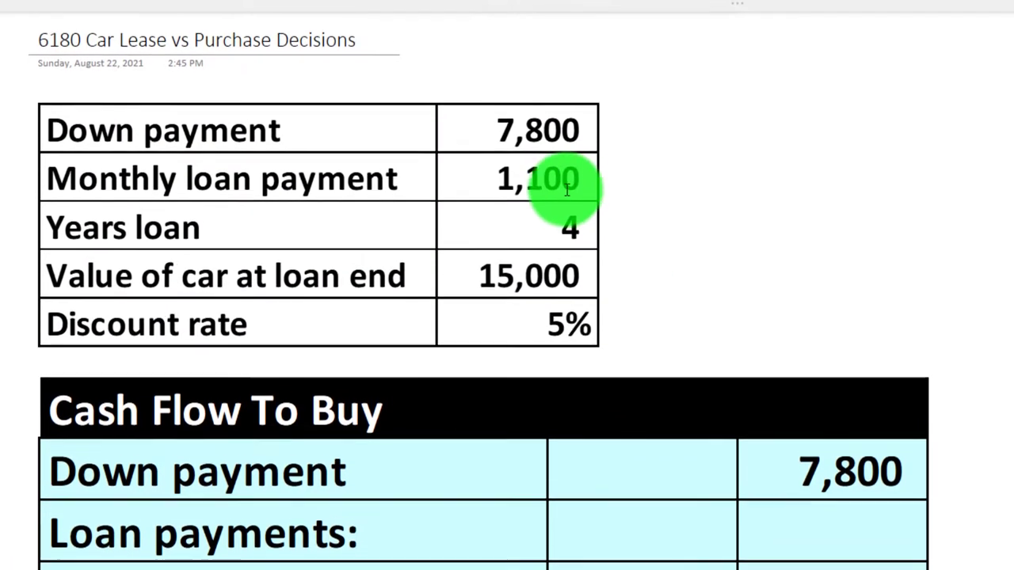
{"action": "mouse_move", "coordinate": [564, 207]}
{"action": "left_mouse_down"}
{"action": "mouse_move", "coordinate": [520, 226]}
{"action": "mouse_move", "coordinate": [618, 215]}
{"action": "left_mouse_up"}
{"action": "scroll", "coordinate": [612, 307], "scroll_direction": "down", "scroll_amount": 10}
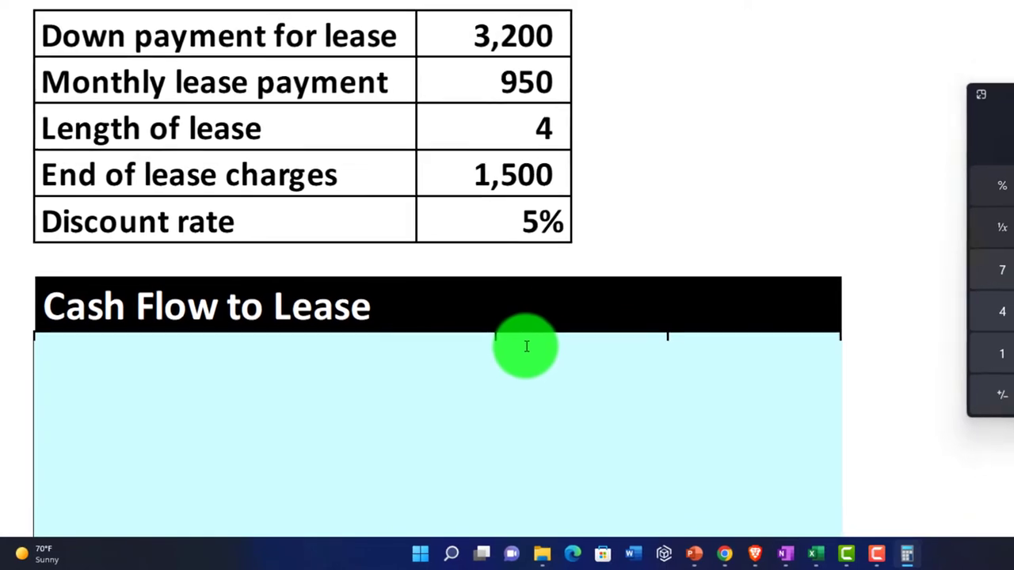
Uncover the Cash Flow to Lease rows down to Months and multiply the 950 monthly payment by 48 on the calculator.
{"action": "left_click", "coordinate": [447, 475]}
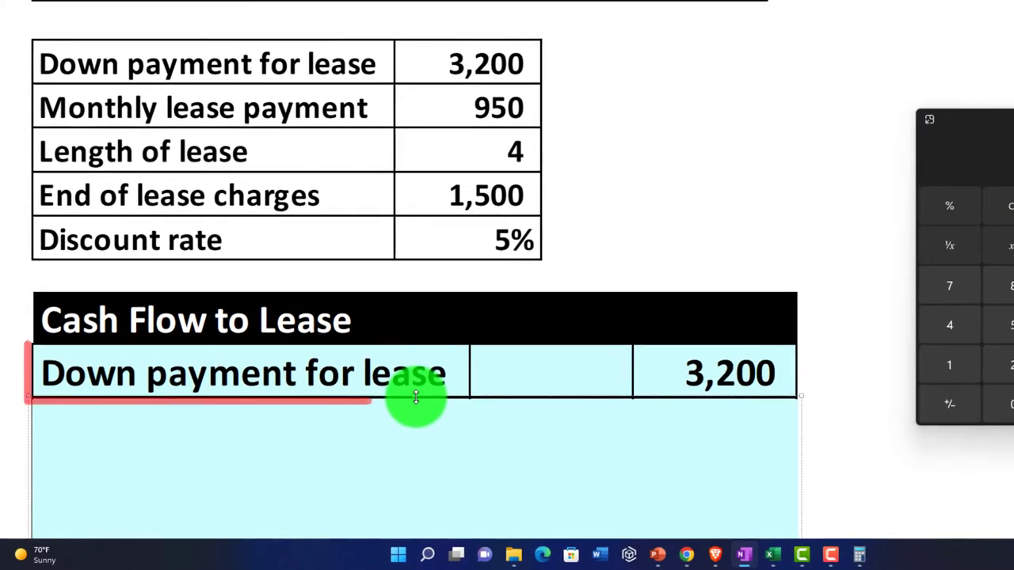
{"action": "scroll", "coordinate": [415, 396], "scroll_direction": "down", "scroll_amount": 3}
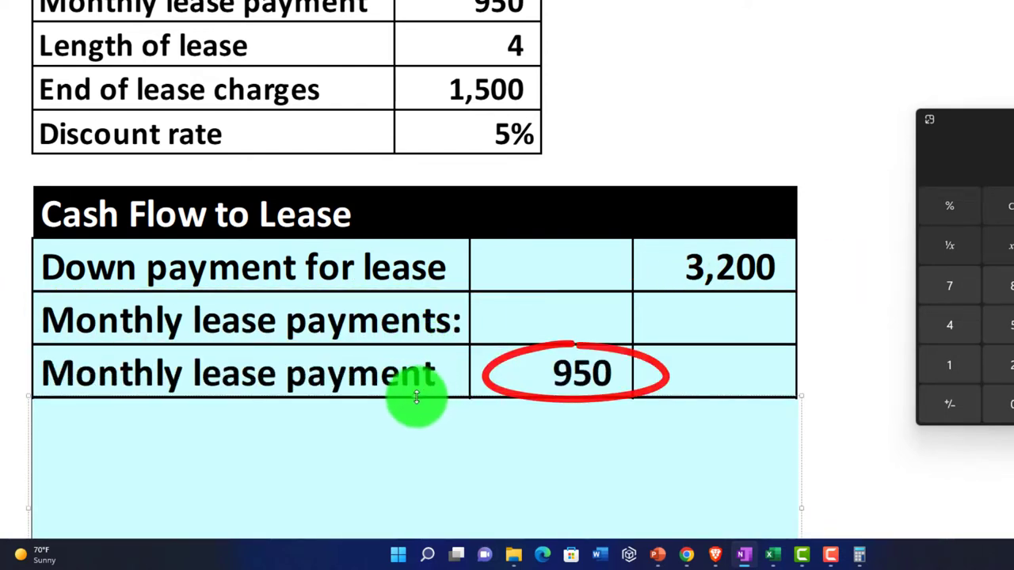
{"action": "left_click_drag", "start_coordinate": [416, 396], "coordinate": [415, 422]}
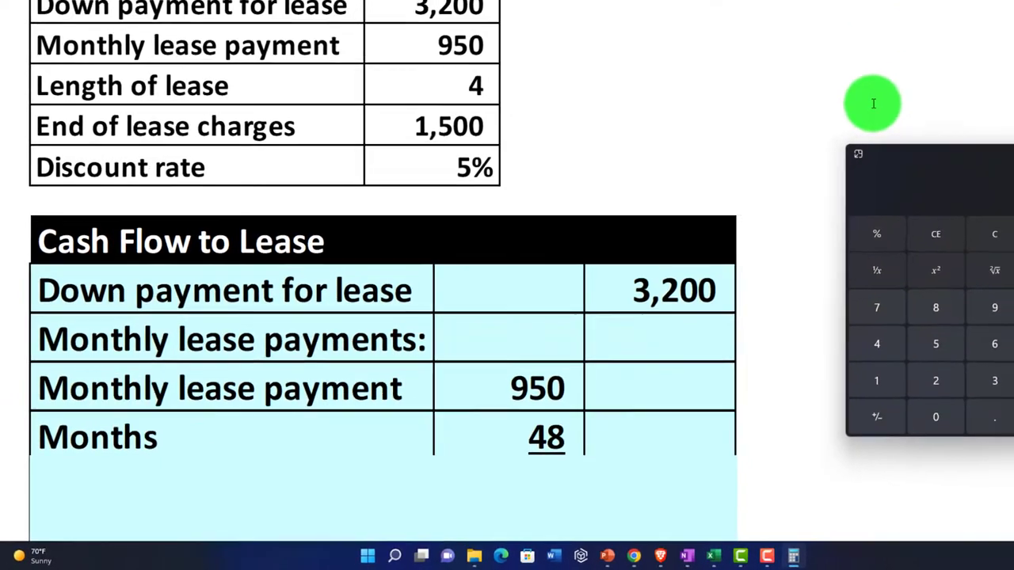
{"action": "key", "text": "9"}
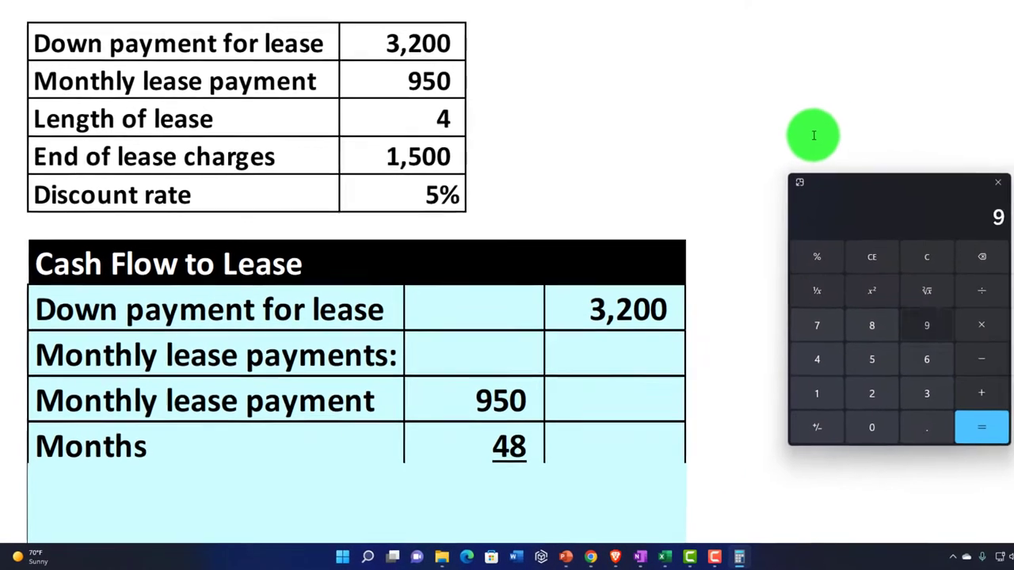
{"action": "key", "text": "5"}
{"action": "key", "text": "0"}
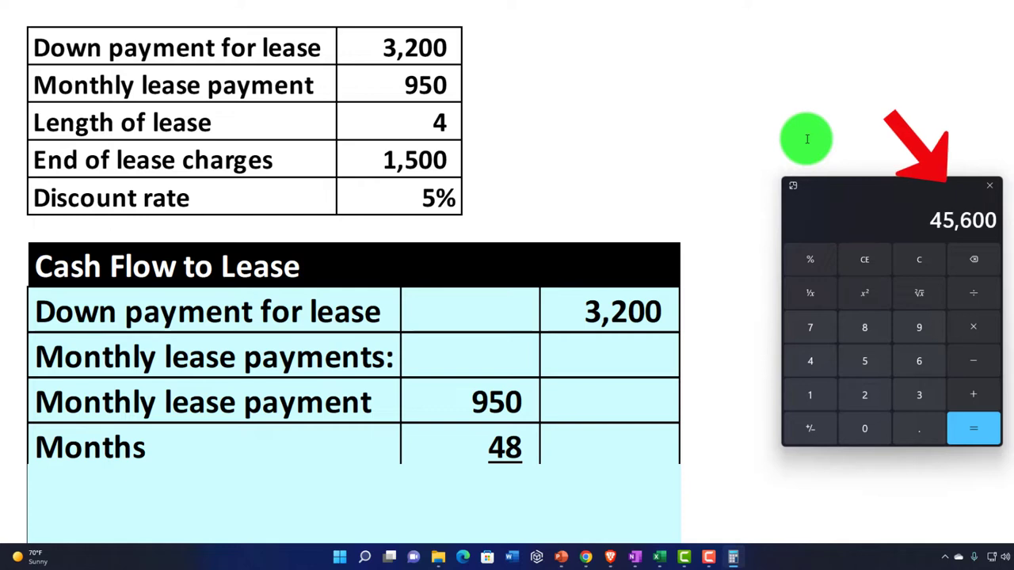
Uncover the remaining Cash Flow to Lease rows and total the down payment, lease payments and 1,500 end charges on the calculator.
{"action": "scroll", "coordinate": [418, 389], "scroll_direction": "down", "scroll_amount": 2}
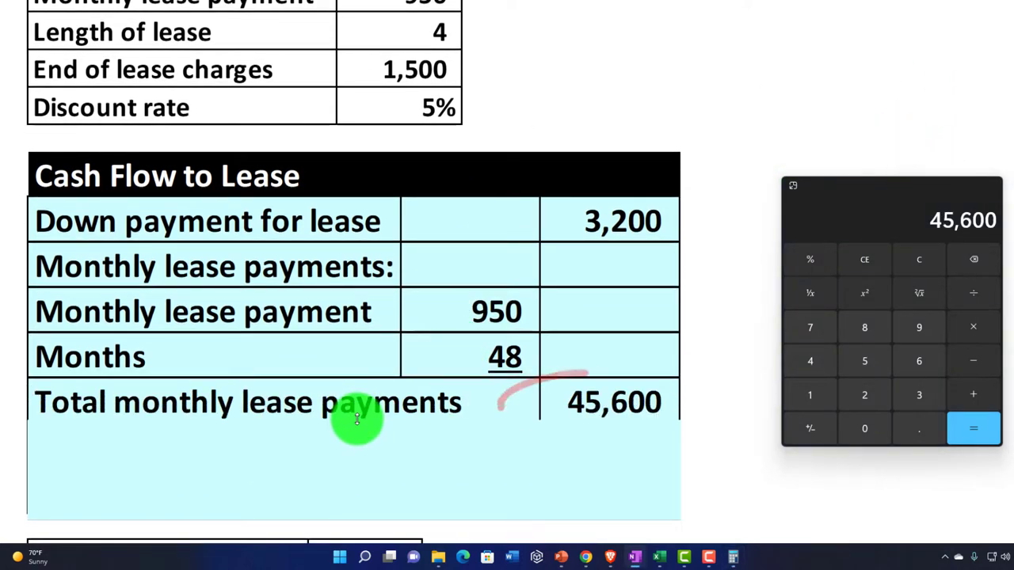
{"action": "left_click_drag", "start_coordinate": [357, 437], "coordinate": [362, 473]}
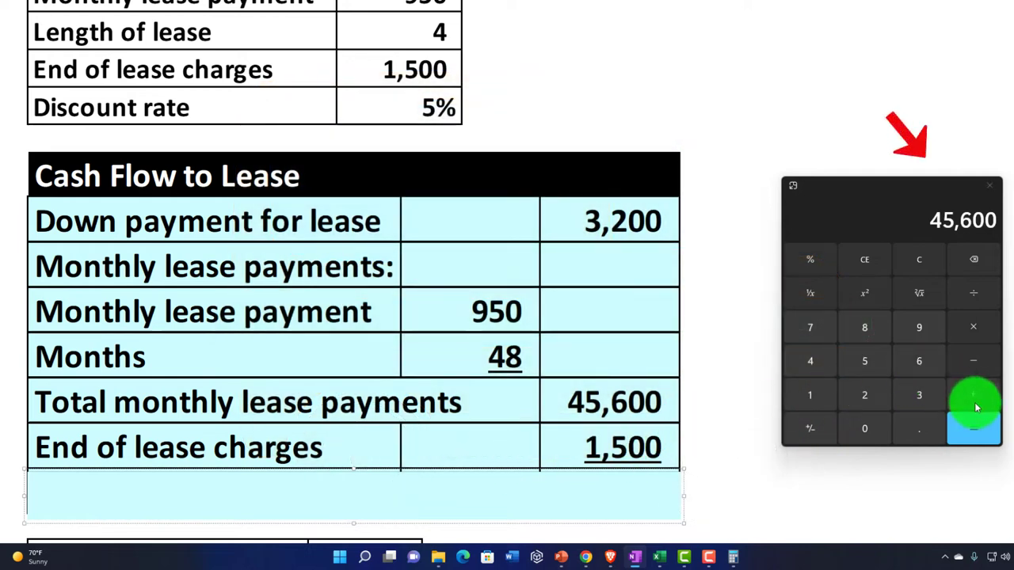
{"action": "left_click", "coordinate": [975, 401]}
{"action": "type", "text": "15"}
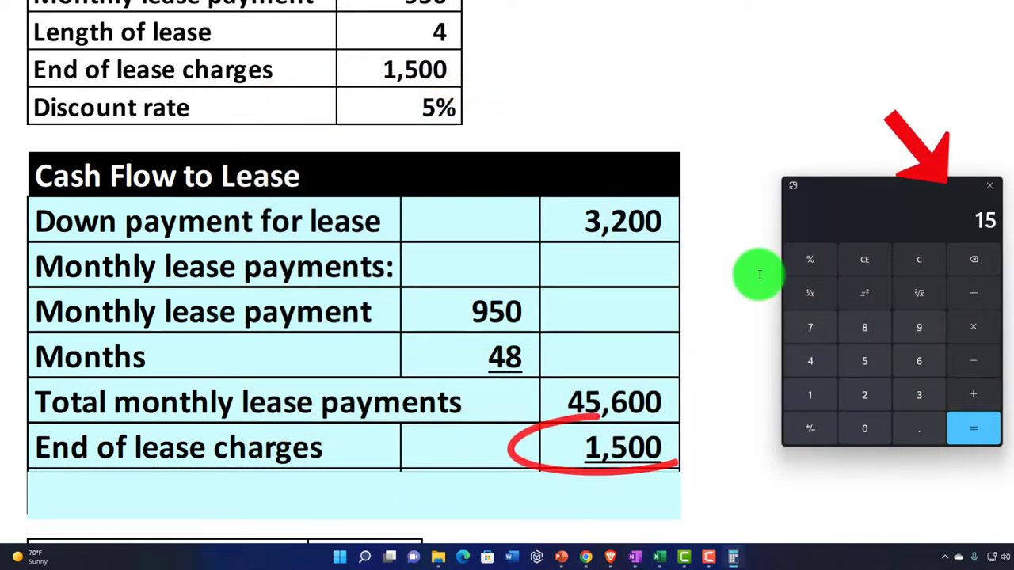
{"action": "left_click", "coordinate": [503, 489]}
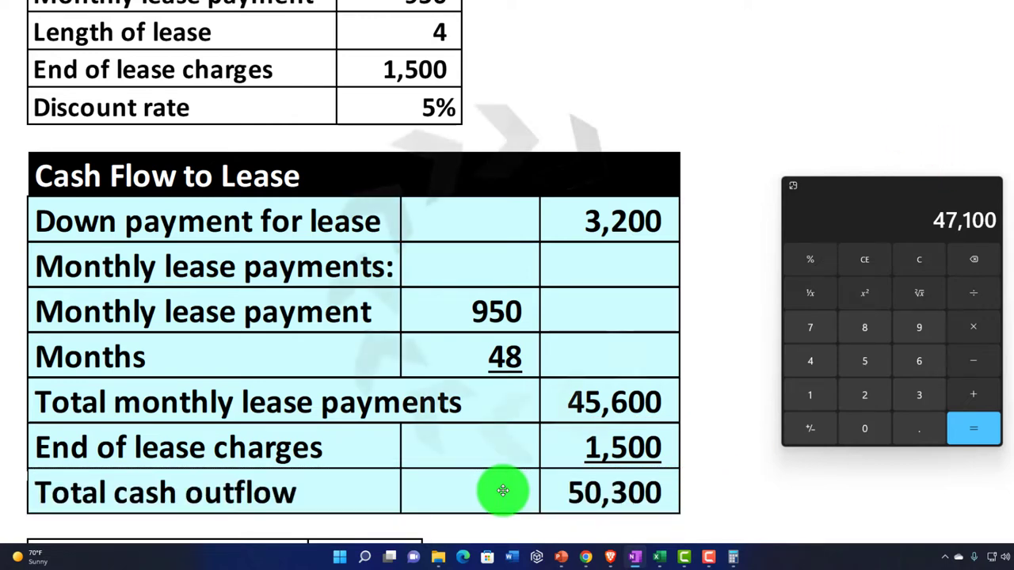
{"action": "left_click", "coordinate": [912, 259]}
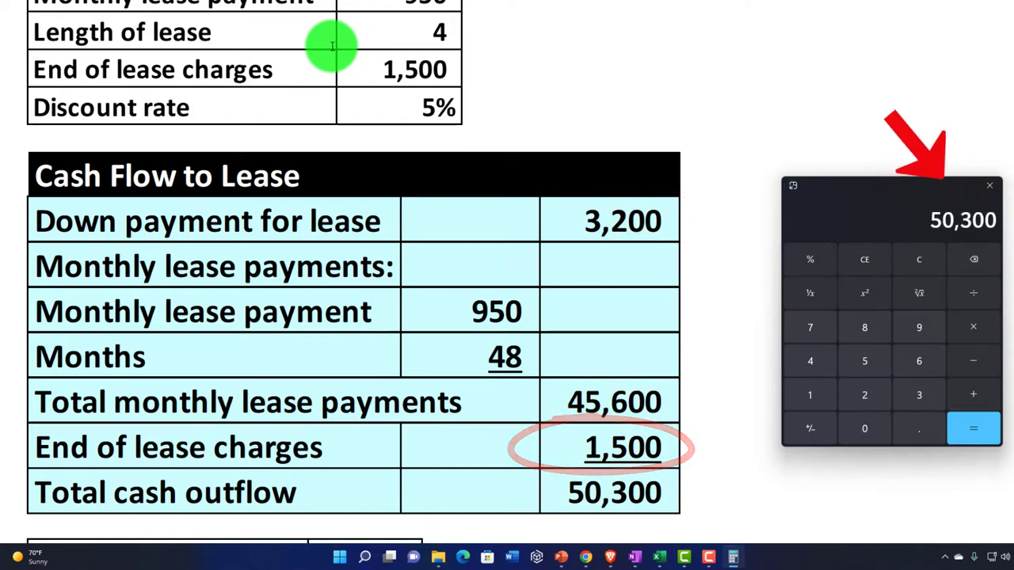
Compare the Cash Flow To Buy and Cash Flow to Lease tables, including the net flow and total cash outflow.
{"action": "left_click", "coordinate": [669, 491]}
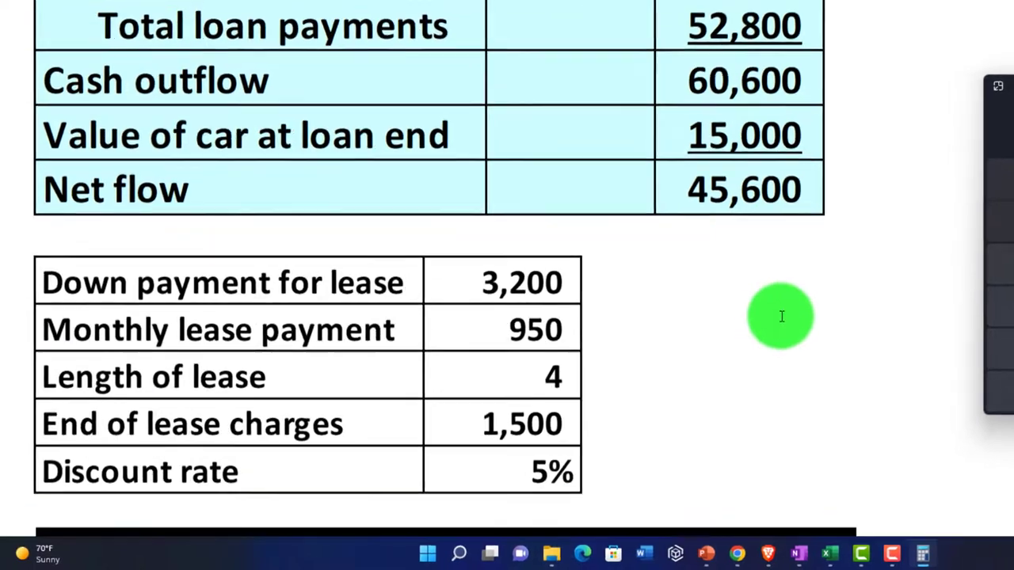
{"action": "scroll", "coordinate": [781, 316], "scroll_direction": "down", "scroll_amount": 1}
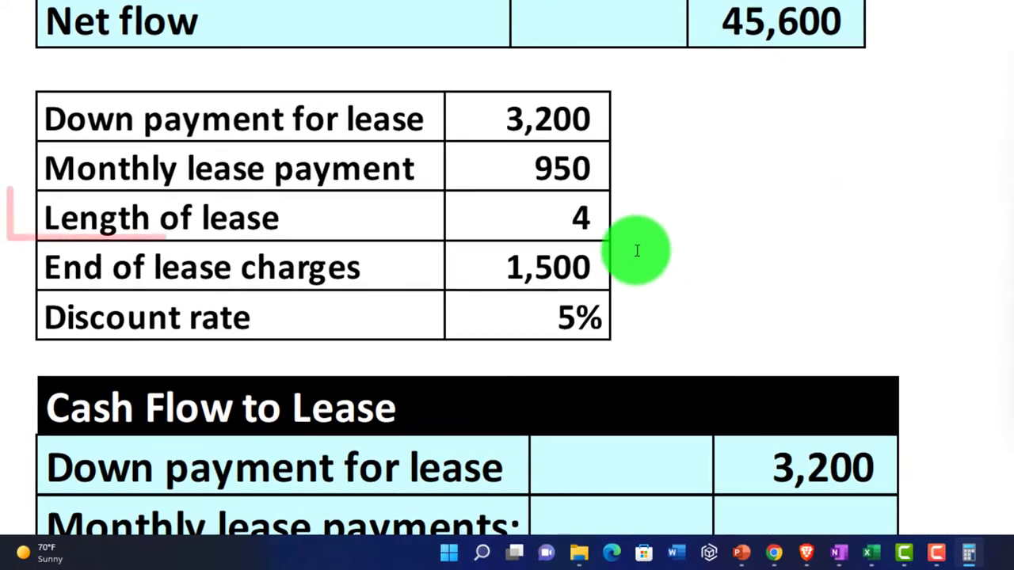
{"action": "scroll", "coordinate": [626, 239], "scroll_direction": "up", "scroll_amount": 4}
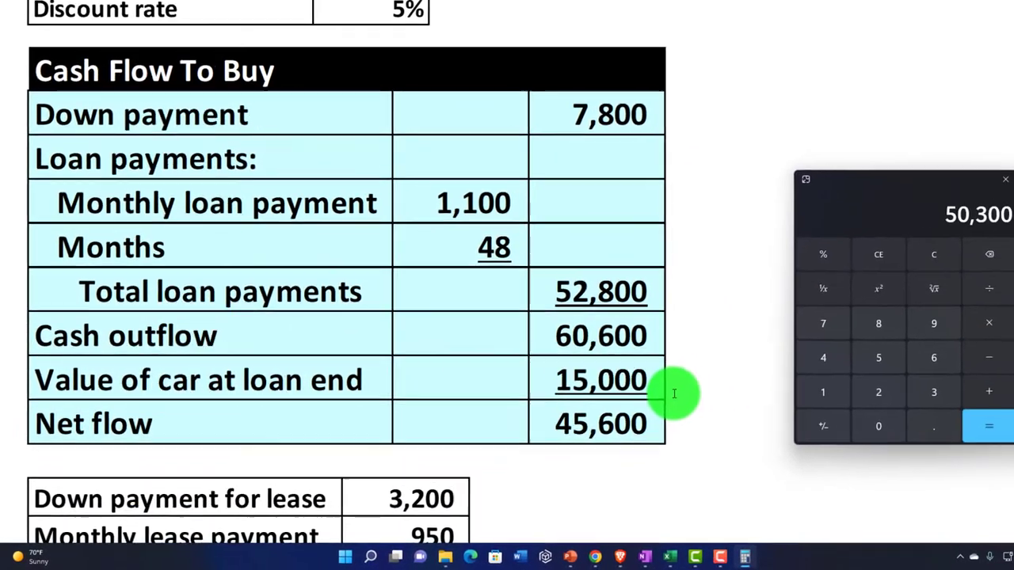
{"action": "scroll", "coordinate": [661, 396], "scroll_direction": "up", "scroll_amount": 3}
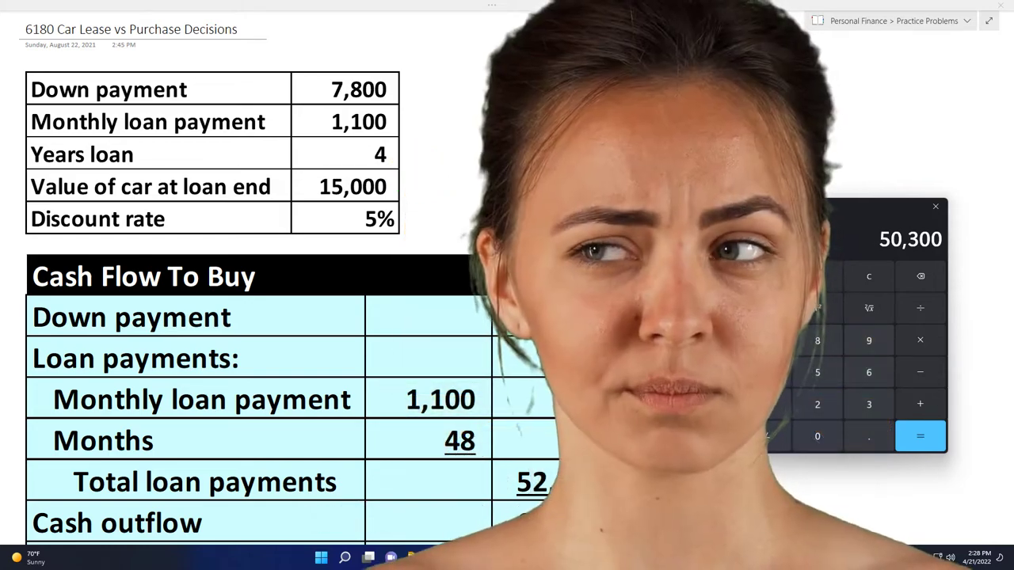
{"action": "scroll", "coordinate": [637, 382], "scroll_direction": "down", "scroll_amount": 1}
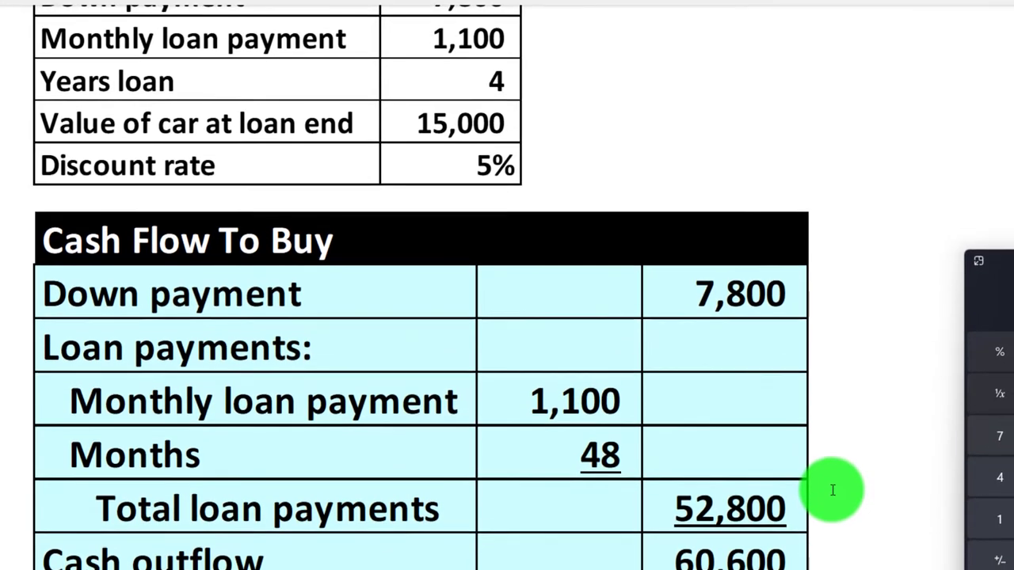
{"action": "scroll", "coordinate": [832, 499], "scroll_direction": "down", "scroll_amount": 2}
{"action": "scroll", "coordinate": [833, 331], "scroll_direction": "down", "scroll_amount": 5}
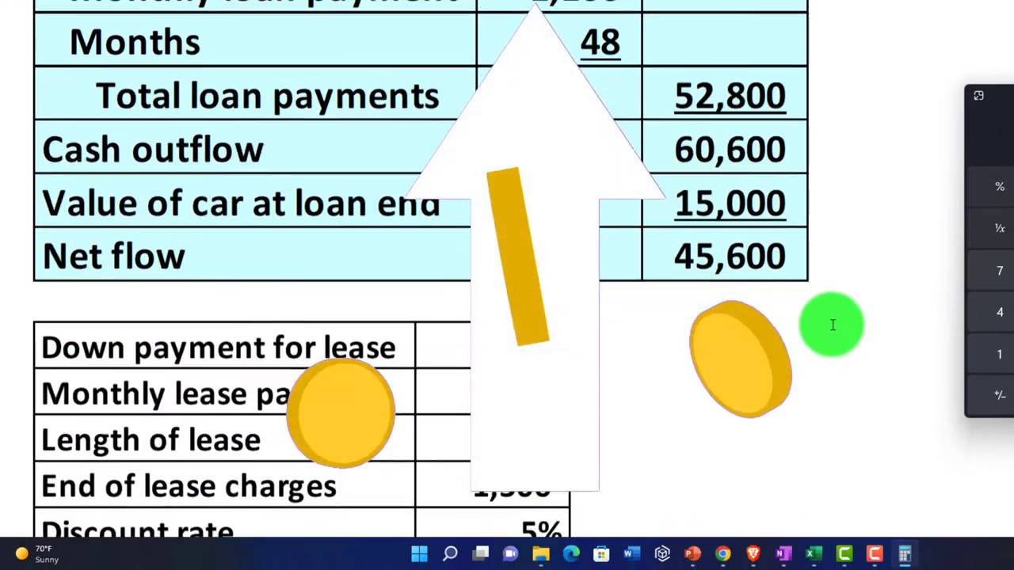
{"action": "scroll", "coordinate": [833, 325], "scroll_direction": "down", "scroll_amount": 5}
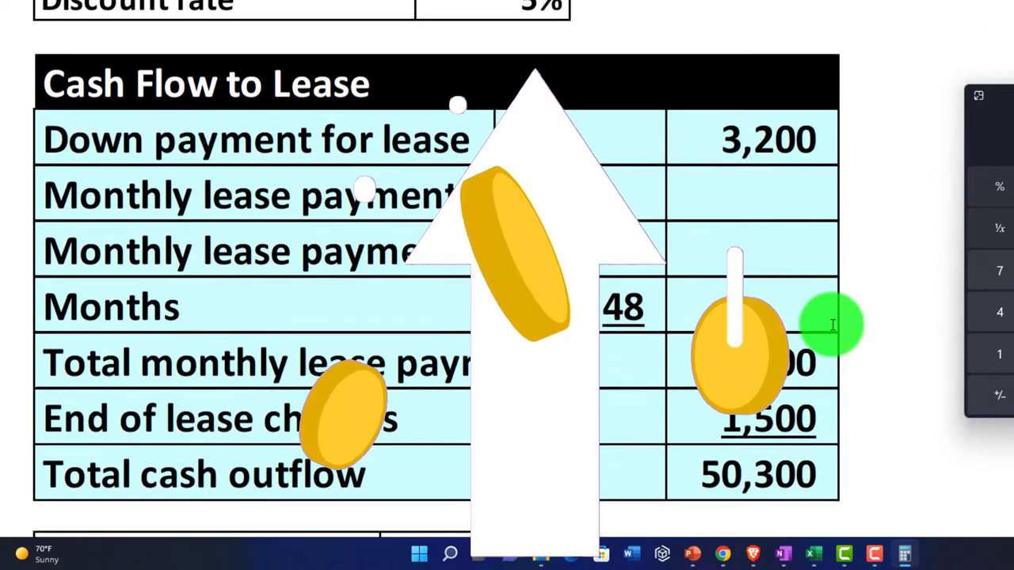
Uncover the Periods and Cash Flow columns beside the Cash Flow To Buy table, leaving the PV column covered.
{"action": "scroll", "coordinate": [832, 324], "scroll_direction": "down", "scroll_amount": 2}
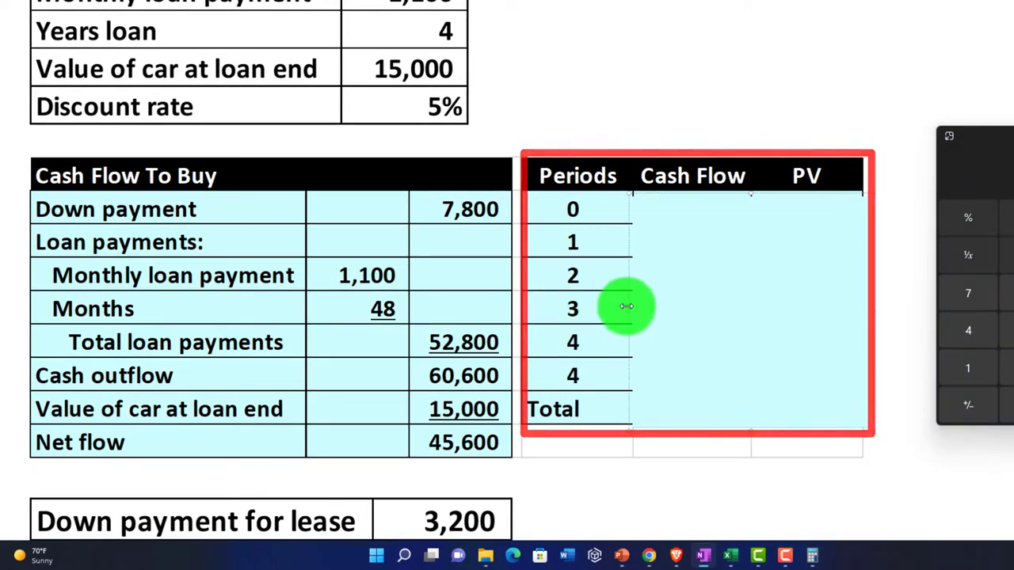
{"action": "left_click", "coordinate": [626, 306]}
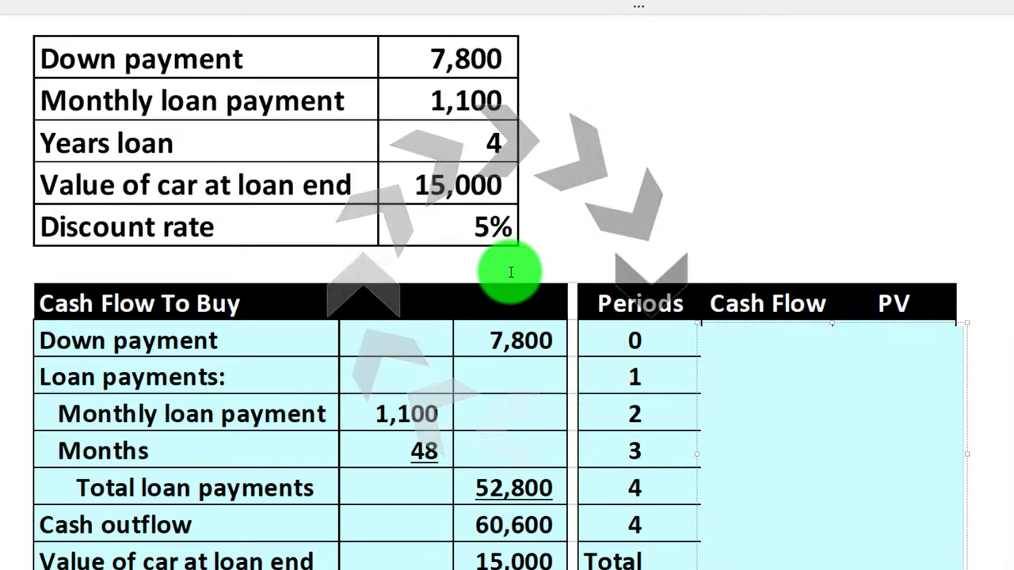
{"action": "scroll", "coordinate": [511, 272], "scroll_direction": "up", "scroll_amount": 1}
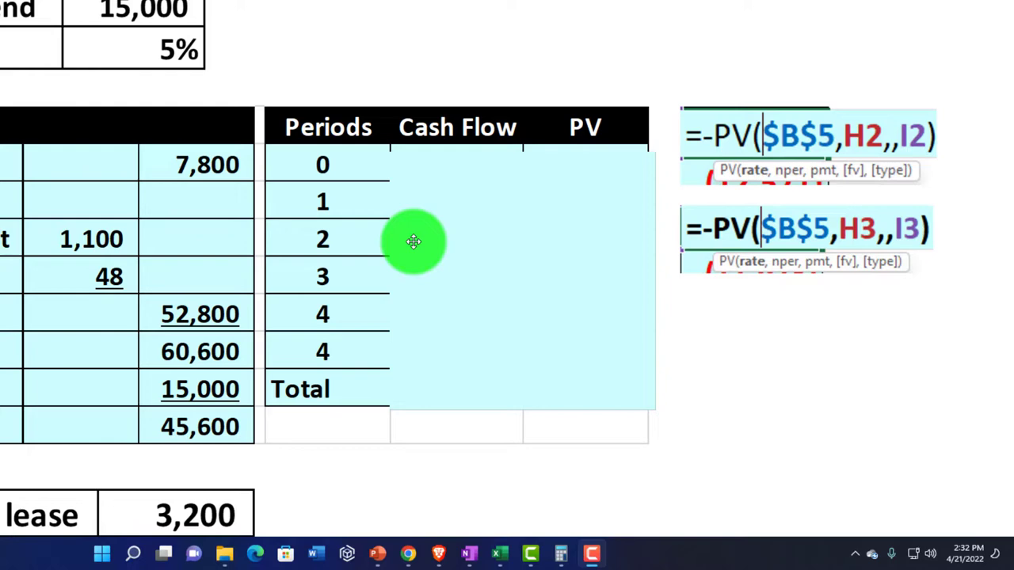
{"action": "left_click", "coordinate": [414, 241]}
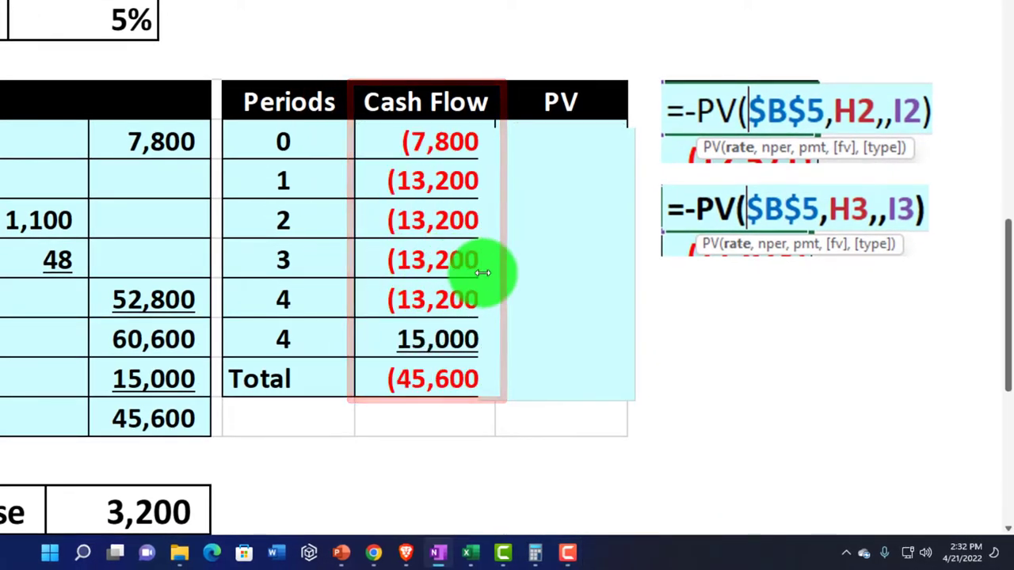
{"action": "left_click_drag", "start_coordinate": [483, 272], "coordinate": [491, 272]}
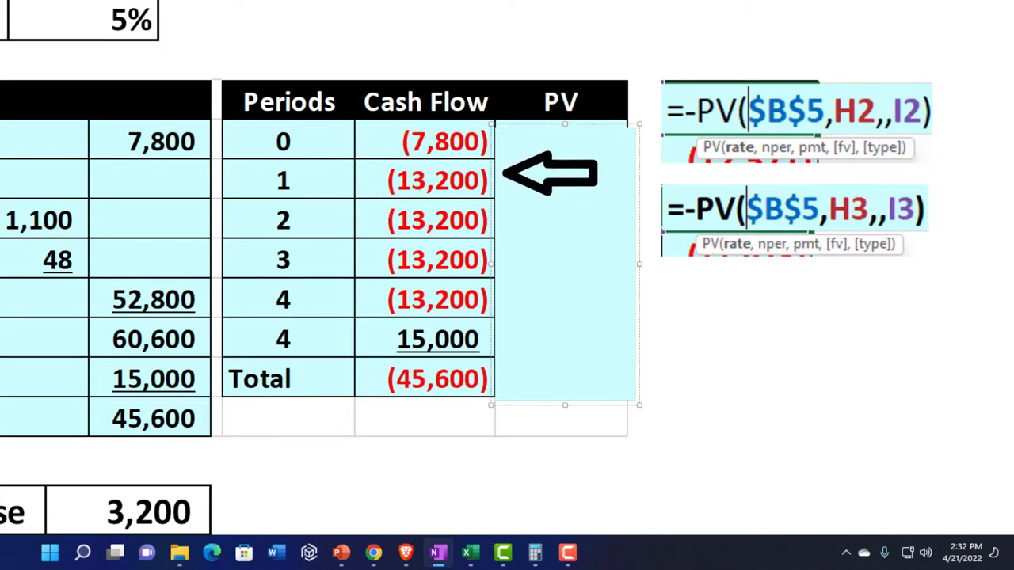
Bring up the calculator beside the buy periods table, clear it and enter the 1,100 monthly loan payment.
{"action": "left_click", "coordinate": [534, 552]}
{"action": "left_click_drag", "start_coordinate": [142, 172], "coordinate": [0, 85]}
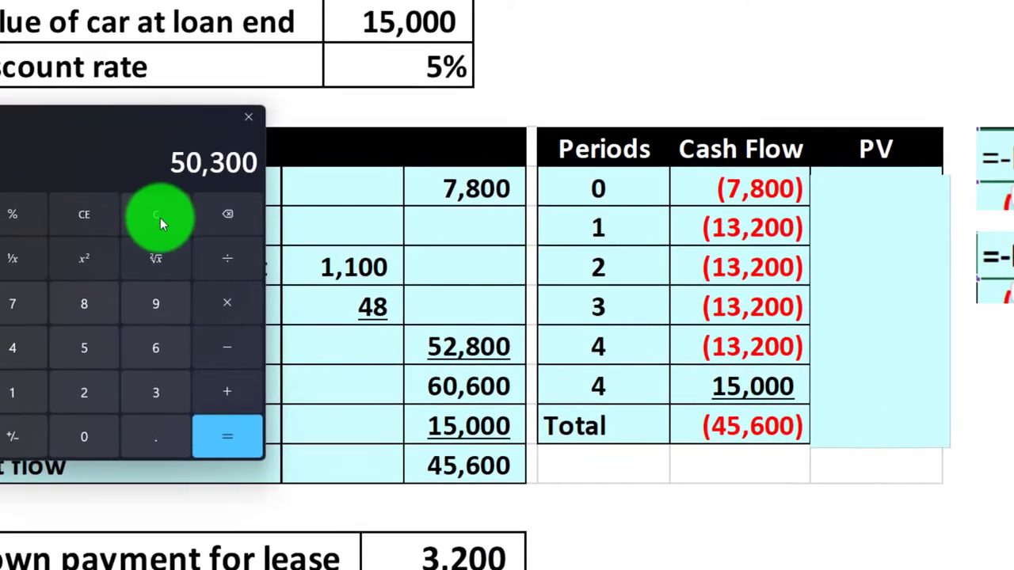
{"action": "left_click", "coordinate": [56, 200]}
{"action": "key", "text": "1"}
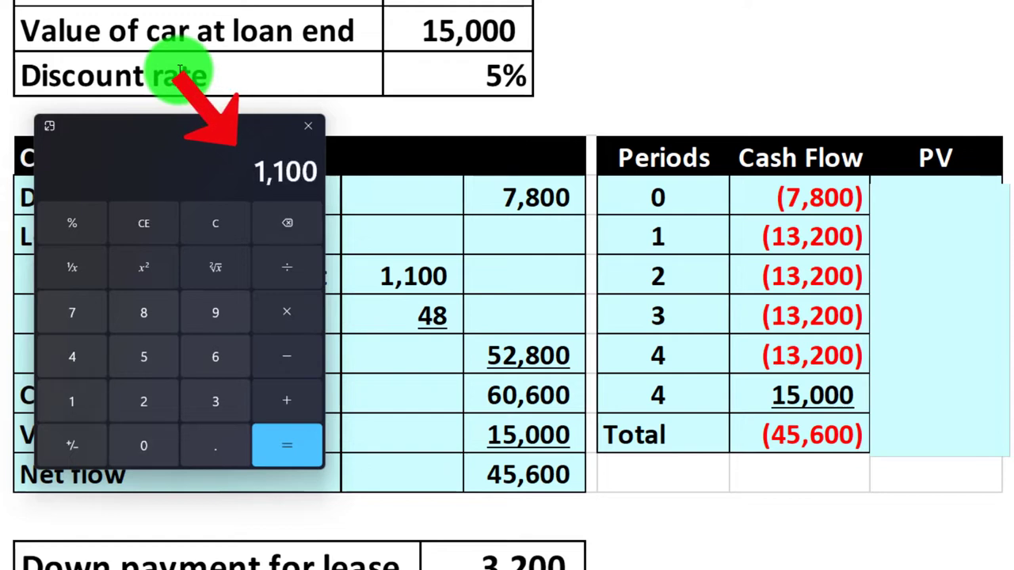
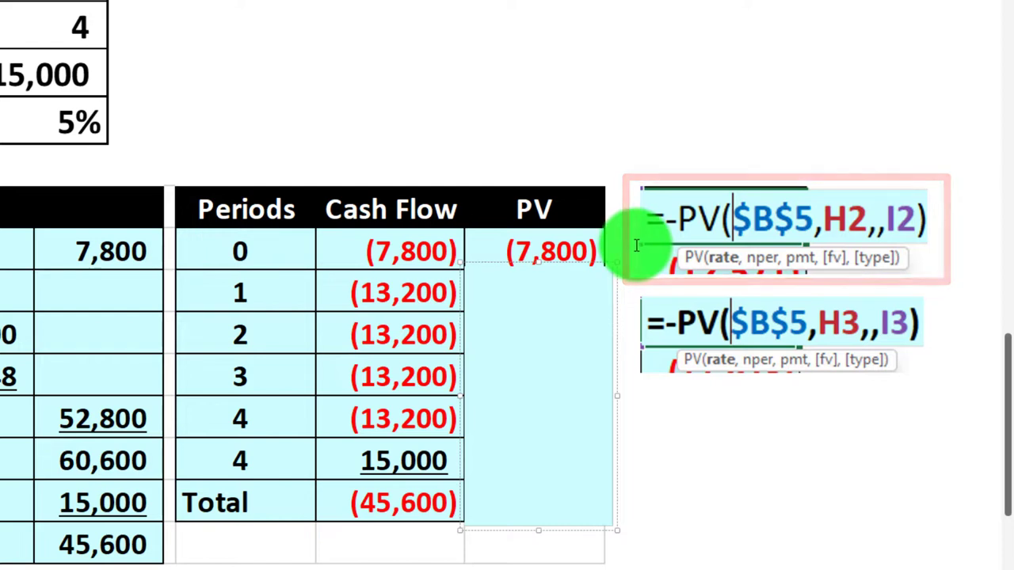
Uncover the rest of the buy table's PV column row by row, from period 1 down to the Total.
{"action": "left_click_drag", "start_coordinate": [544, 267], "coordinate": [537, 315]}
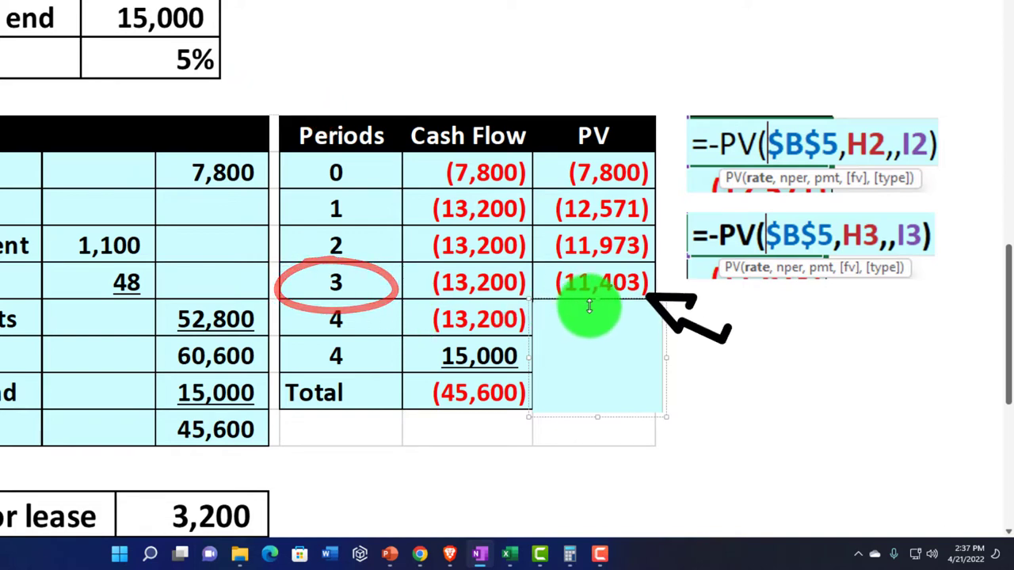
{"action": "left_click_drag", "start_coordinate": [596, 302], "coordinate": [594, 333]}
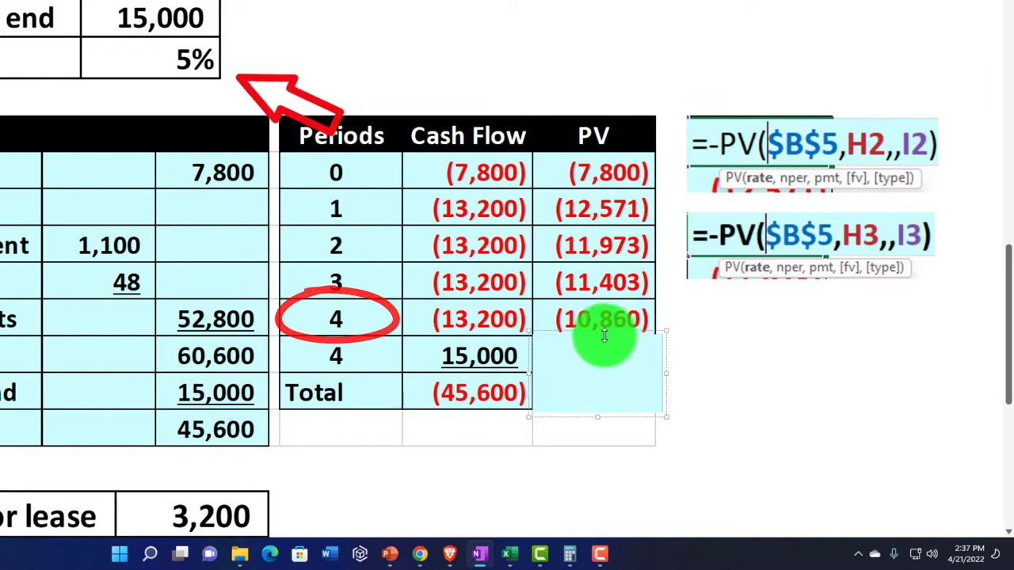
{"action": "left_click_drag", "start_coordinate": [600, 327], "coordinate": [595, 364]}
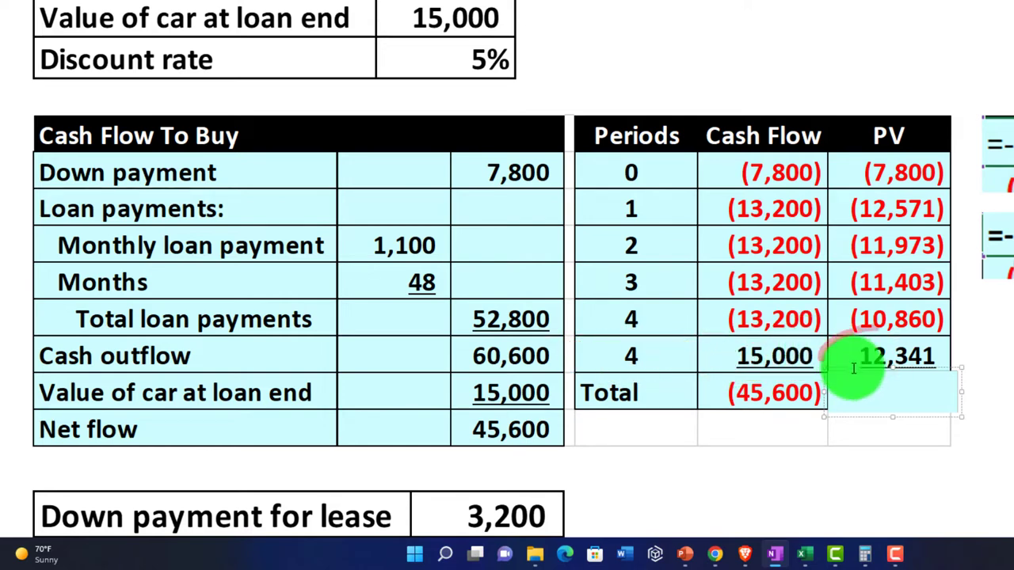
{"action": "left_click_drag", "start_coordinate": [887, 382], "coordinate": [883, 388]}
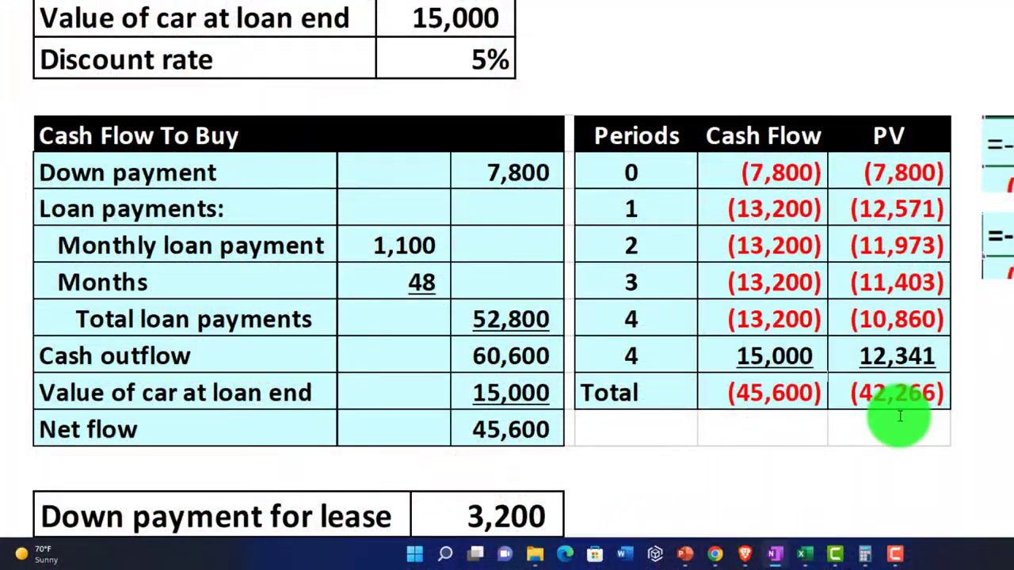
Uncover the Periods and Cash Flow columns beside the Cash Flow to Lease table and move the calculator clear of the PV column.
{"action": "scroll", "coordinate": [899, 417], "scroll_direction": "down", "scroll_amount": 5}
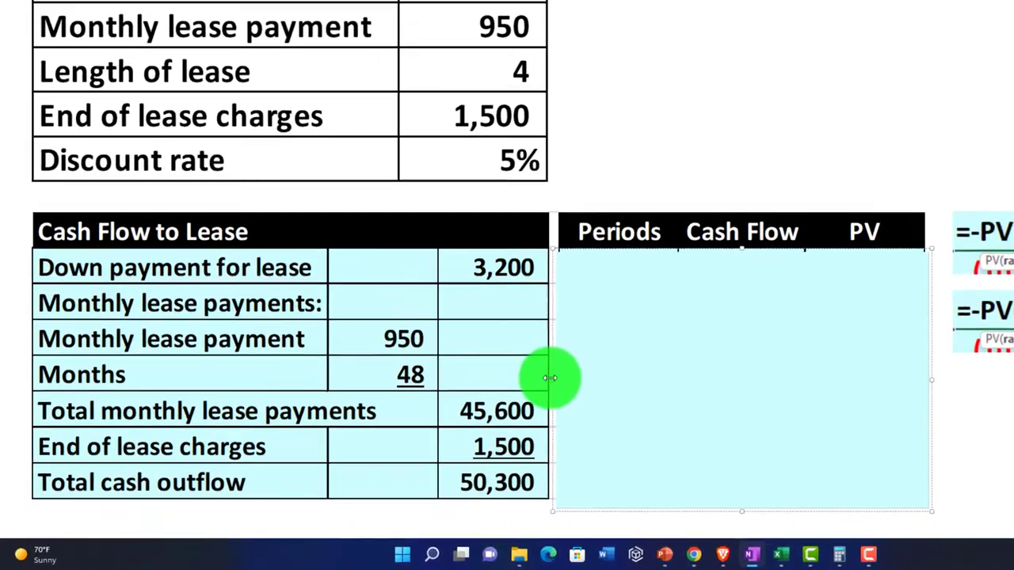
{"action": "left_click_drag", "start_coordinate": [445, 419], "coordinate": [520, 427]}
{"action": "left_click_drag", "start_coordinate": [704, 377], "coordinate": [870, 368]}
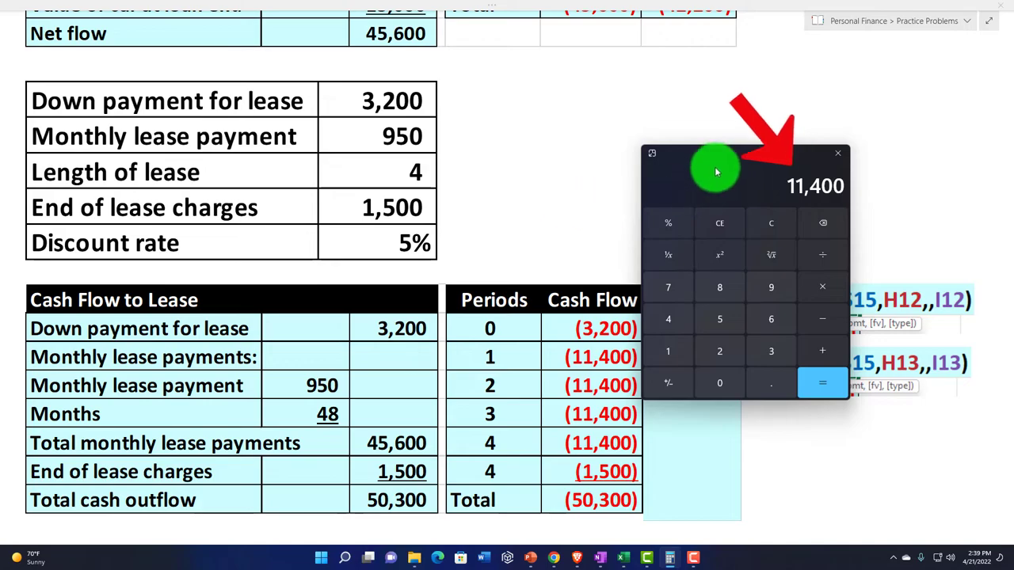
{"action": "left_click_drag", "start_coordinate": [711, 171], "coordinate": [1010, 172]}
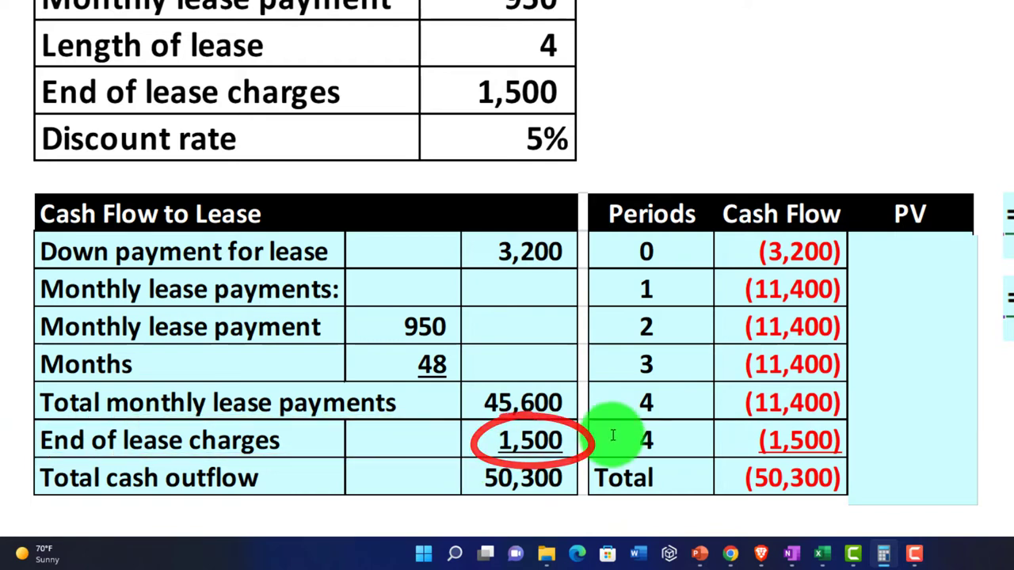
Uncover the lease table's PV values row by row for periods 0 through 3.
{"action": "left_click", "coordinate": [908, 264]}
{"action": "left_click", "coordinate": [912, 252]}
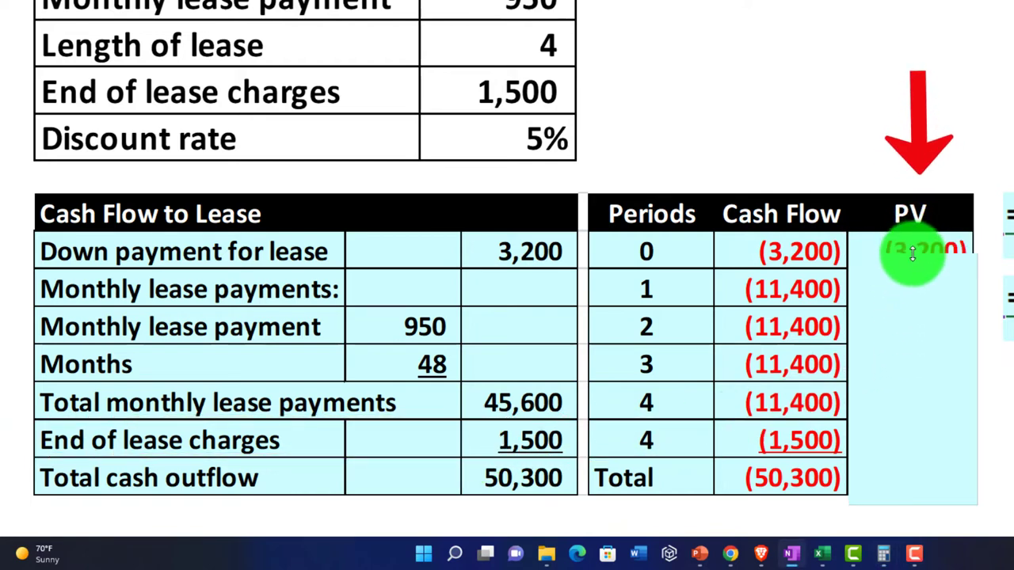
{"action": "left_click", "coordinate": [912, 268]}
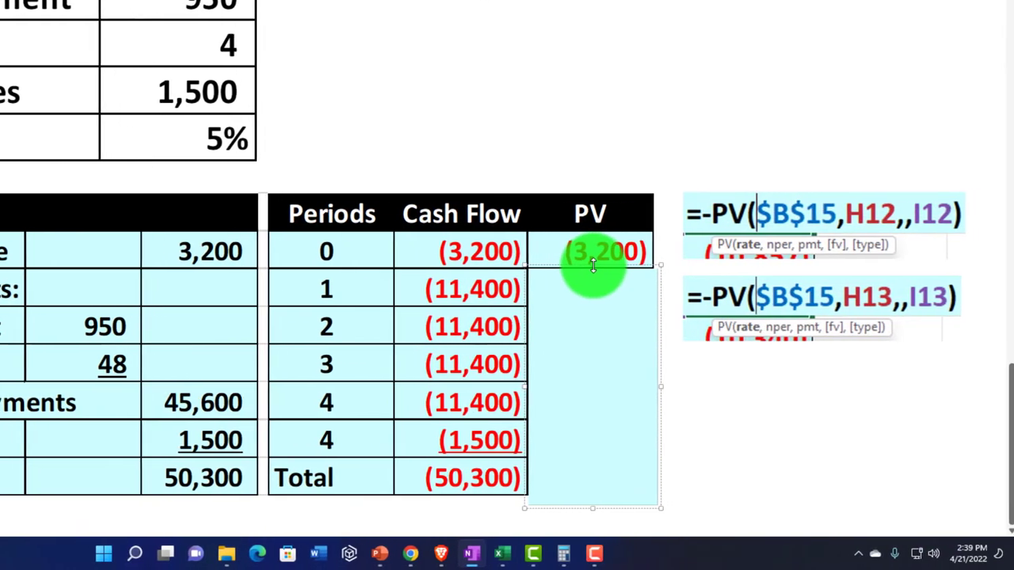
{"action": "left_click_drag", "start_coordinate": [595, 265], "coordinate": [595, 301]}
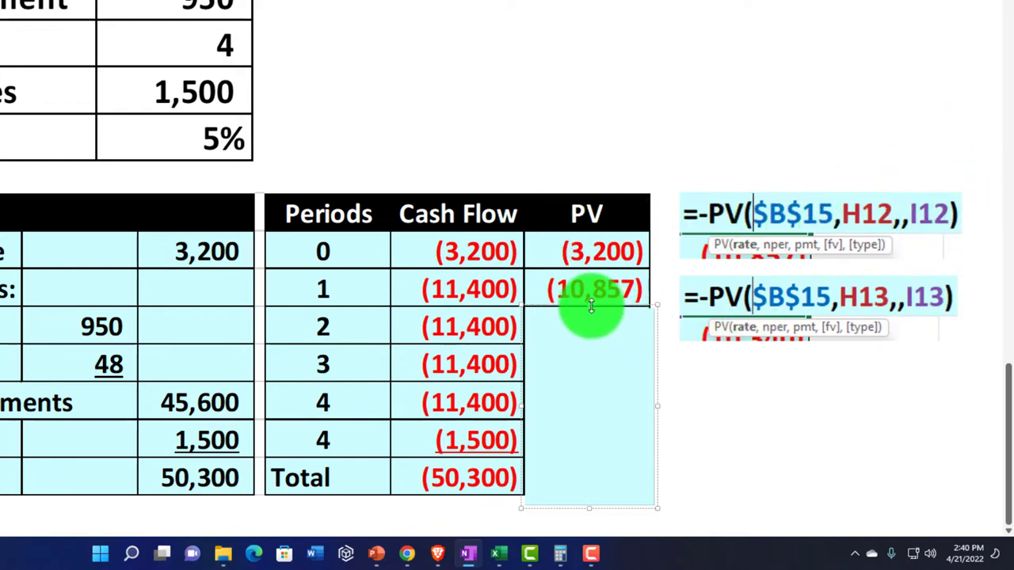
{"action": "left_click_drag", "start_coordinate": [591, 308], "coordinate": [589, 331]}
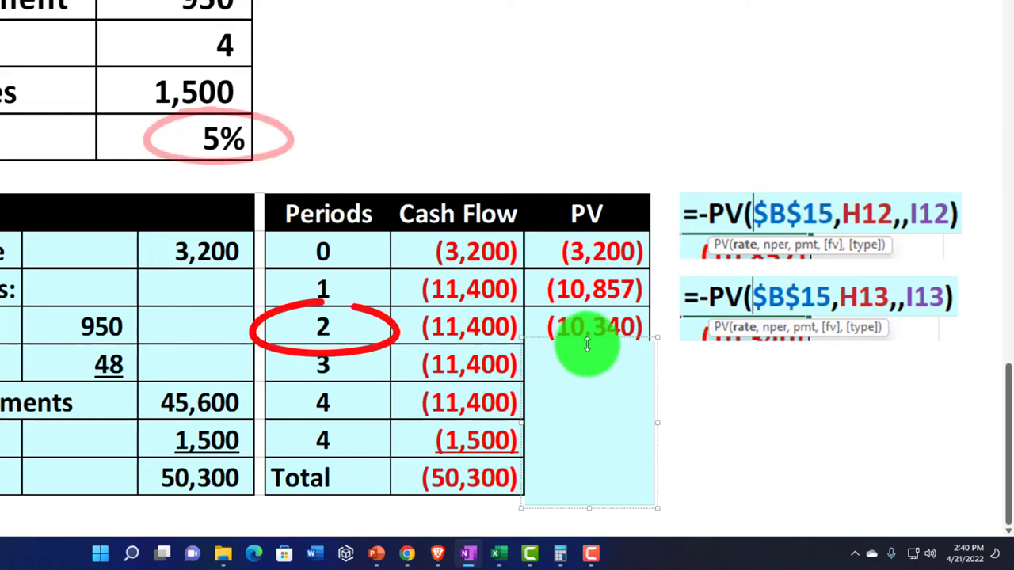
{"action": "left_click_drag", "start_coordinate": [590, 339], "coordinate": [589, 381]}
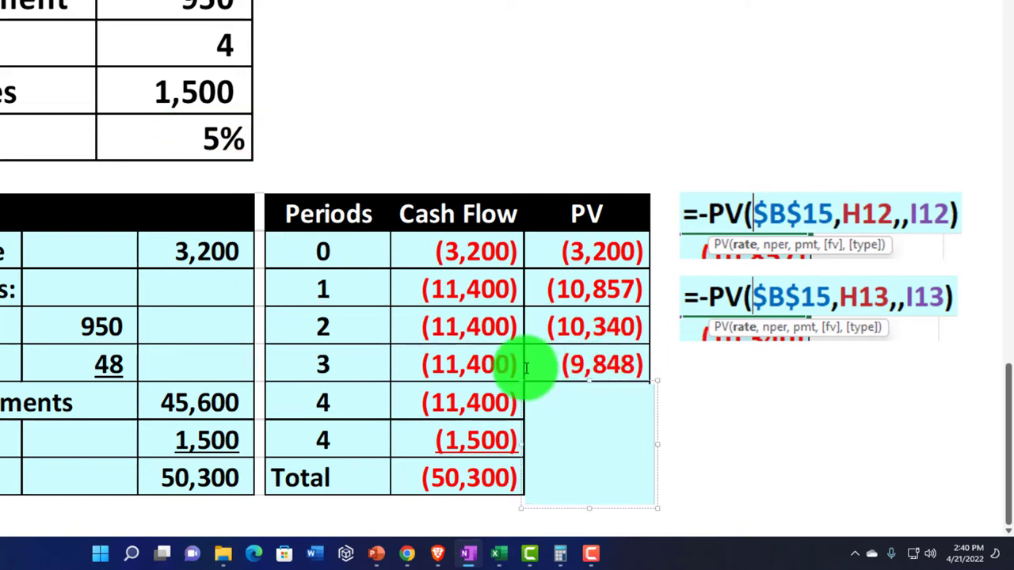
Uncover the remaining lease PV values for both period 4 rows and the Total.
{"action": "mouse_move", "coordinate": [269, 347]}
{"action": "left_mouse_down"}
{"action": "mouse_move", "coordinate": [396, 362]}
{"action": "mouse_move", "coordinate": [253, 357]}
{"action": "left_mouse_up"}
{"action": "mouse_move", "coordinate": [151, 134]}
{"action": "left_mouse_down"}
{"action": "mouse_move", "coordinate": [261, 163]}
{"action": "mouse_move", "coordinate": [293, 131]}
{"action": "left_mouse_up"}
{"action": "left_click", "coordinate": [544, 336]}
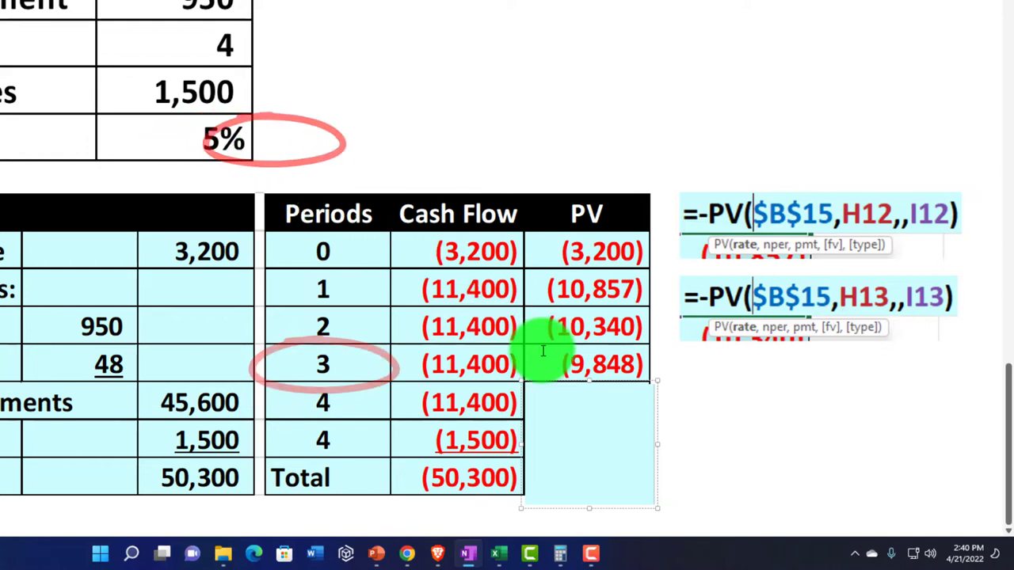
{"action": "left_click_drag", "start_coordinate": [588, 410], "coordinate": [589, 413]}
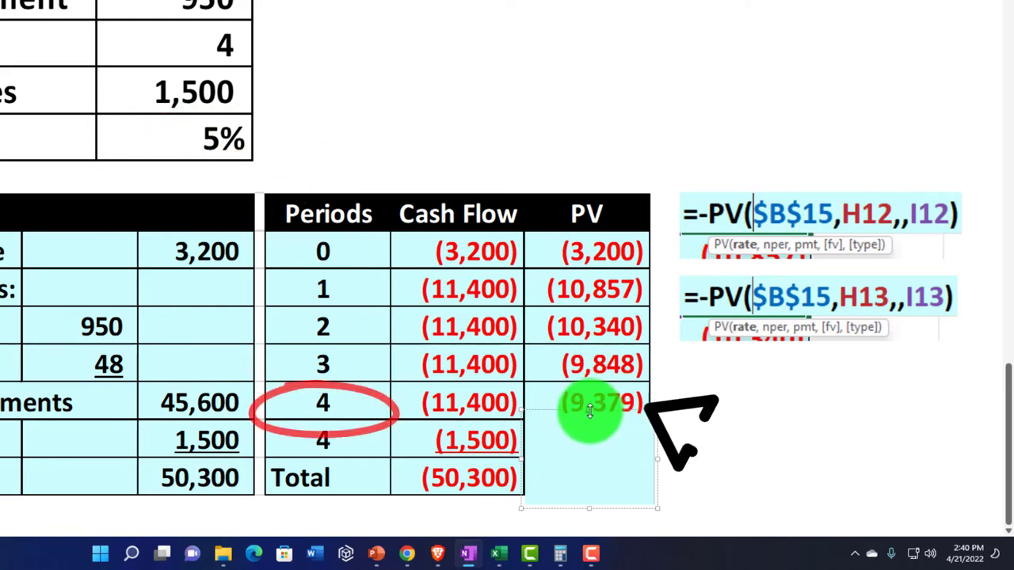
{"action": "mouse_move", "coordinate": [589, 411]}
{"action": "left_mouse_down"}
{"action": "mouse_move", "coordinate": [594, 449]}
{"action": "mouse_move", "coordinate": [255, 446]}
{"action": "mouse_move", "coordinate": [333, 438]}
{"action": "mouse_move", "coordinate": [383, 448]}
{"action": "mouse_move", "coordinate": [274, 161]}
{"action": "left_mouse_up"}
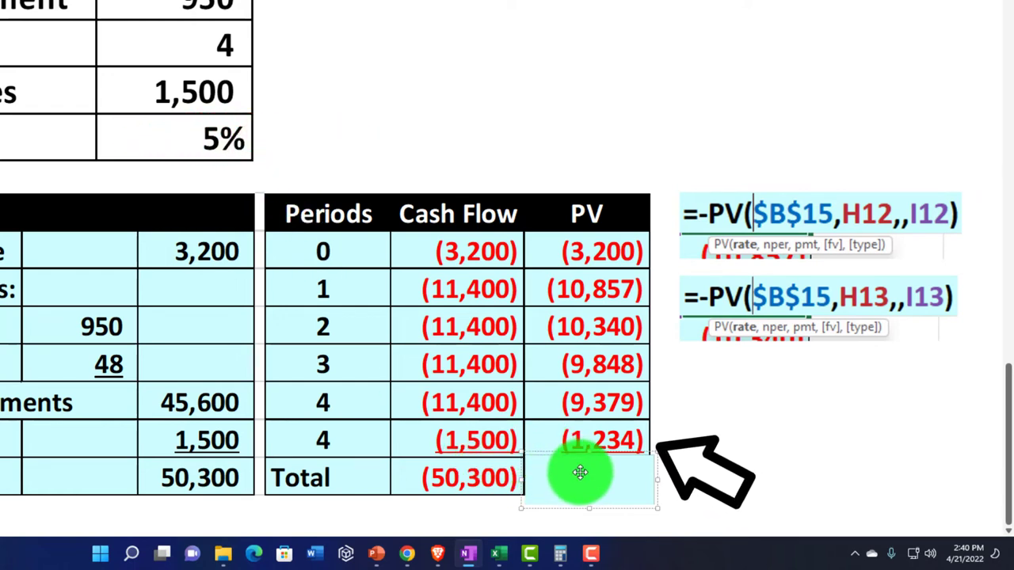
{"action": "left_click", "coordinate": [581, 473]}
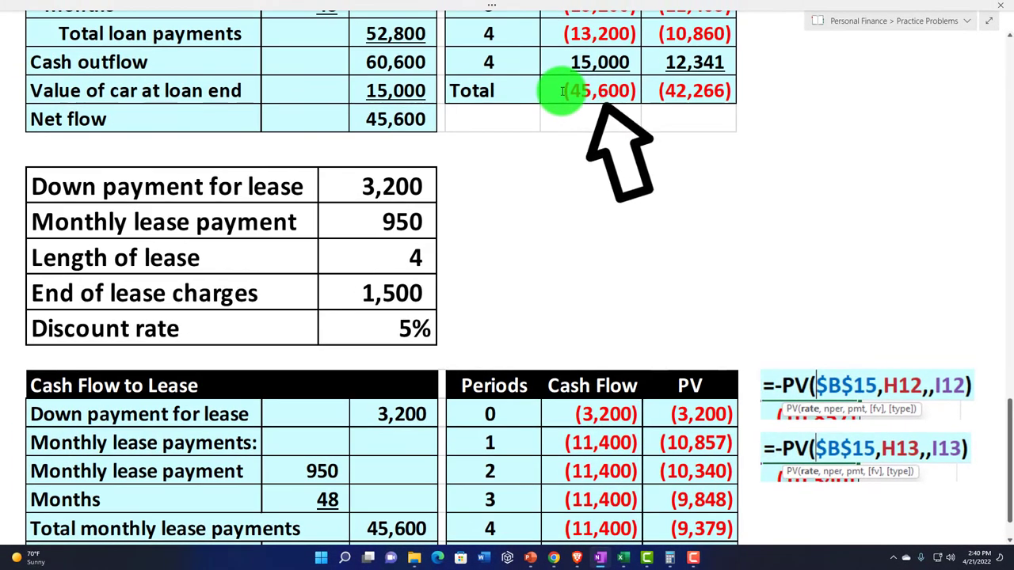
Compare the Cash Flow and PV totals of the buy table with those of the lease table.
{"action": "scroll", "coordinate": [562, 91], "scroll_direction": "down", "scroll_amount": 2}
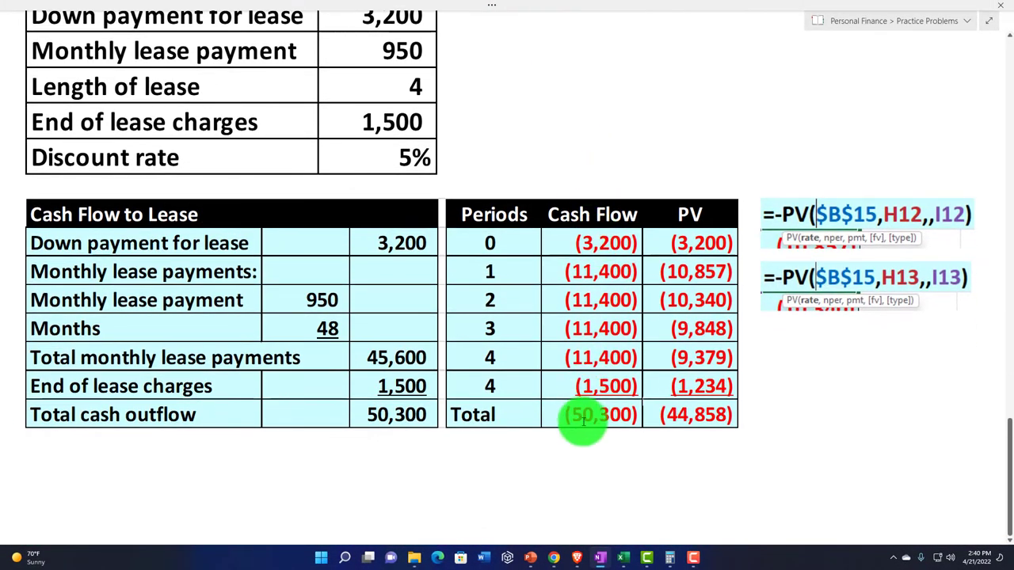
{"action": "scroll", "coordinate": [661, 440], "scroll_direction": "up", "scroll_amount": 2}
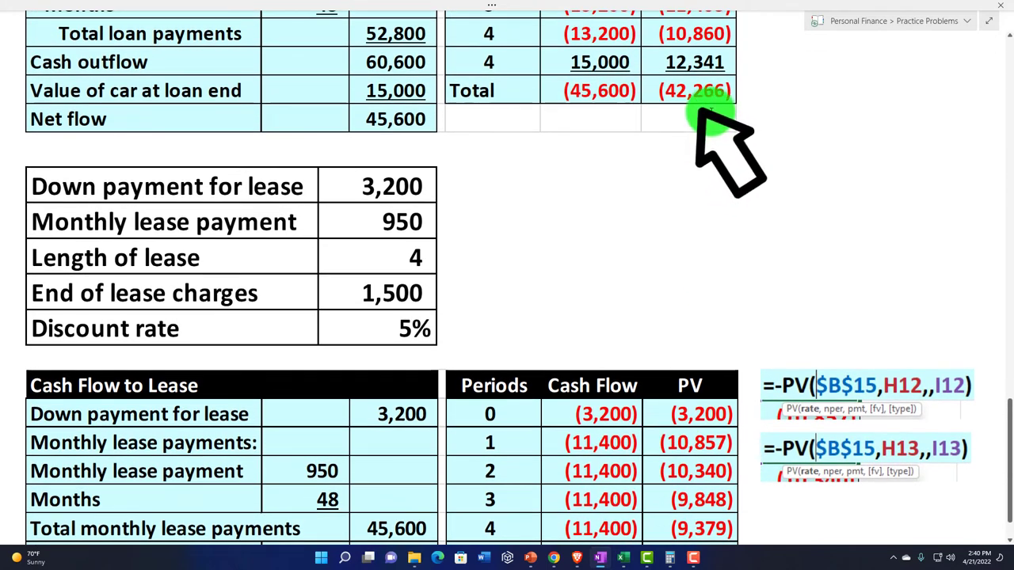
{"action": "scroll", "coordinate": [710, 113], "scroll_direction": "down", "scroll_amount": 2}
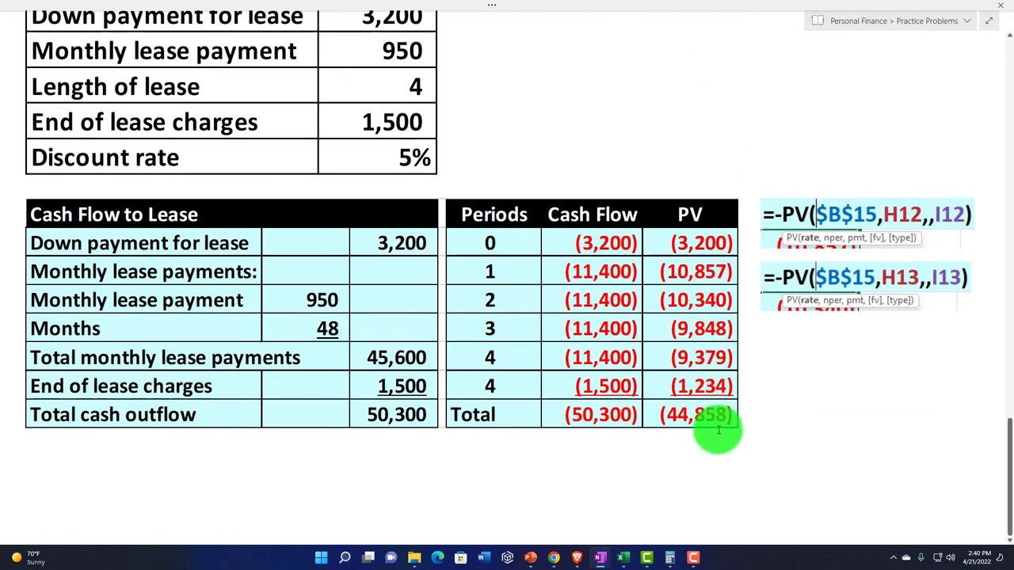